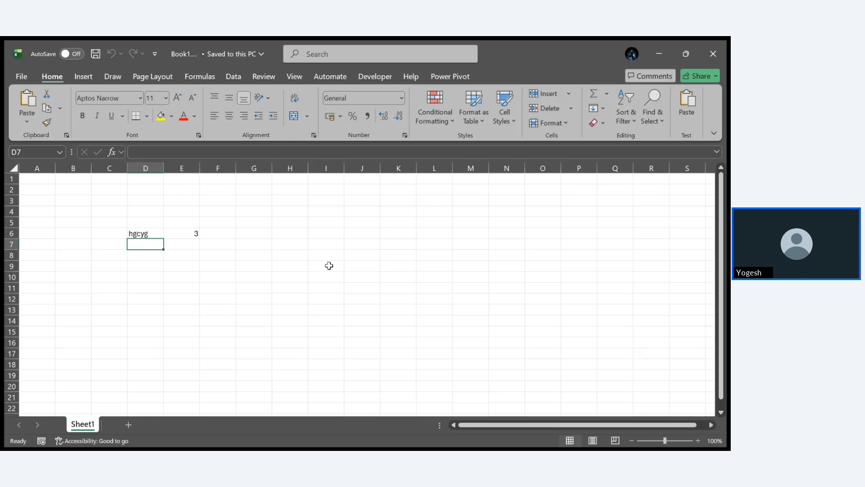
# Replace the text in cell D6 of Sheet1 with hb.
pyautogui.click(143, 235)
pyautogui.write('hb')
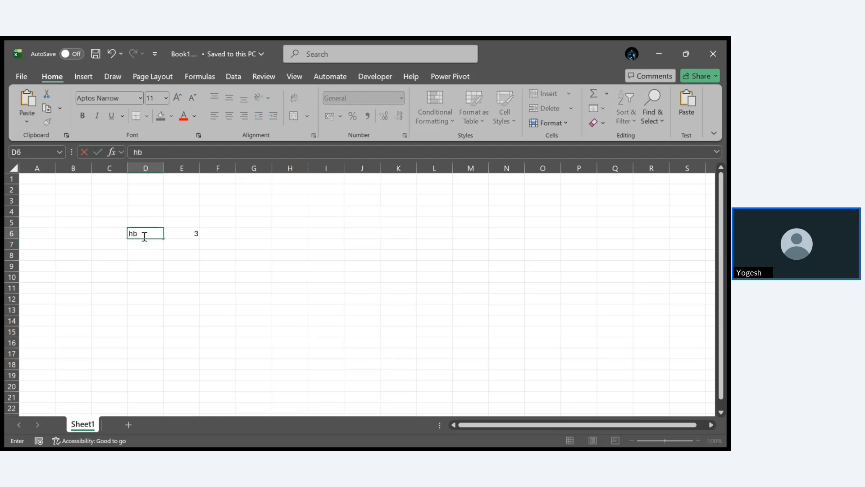
pyautogui.press('Return')
pyautogui.click(282, 285)
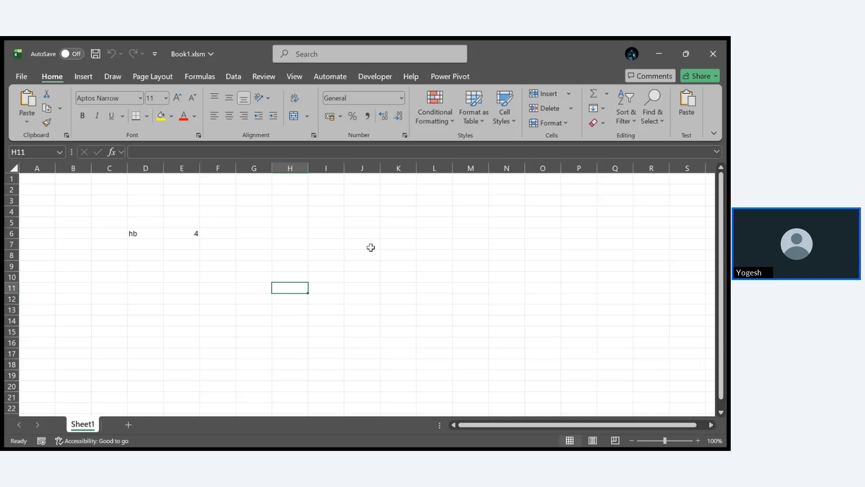
# Add a new worksheet and enter the headers Subject in E4 and Marks in F4.
pyautogui.click(128, 425)
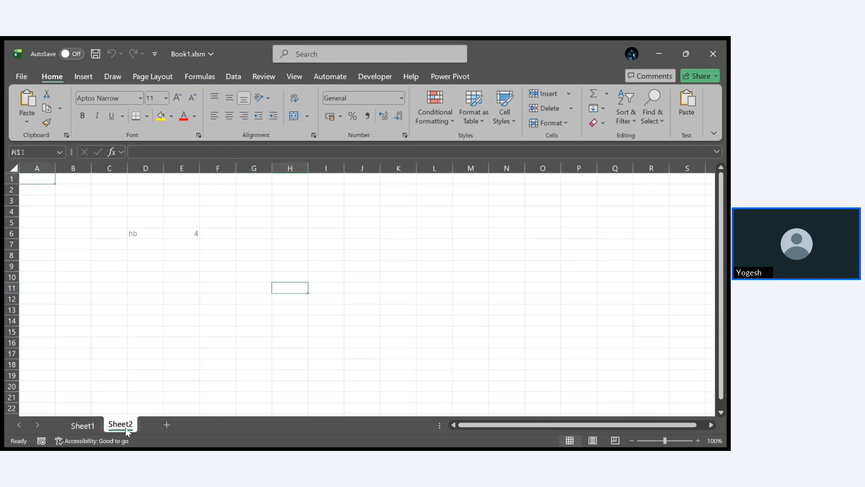
pyautogui.click(184, 210)
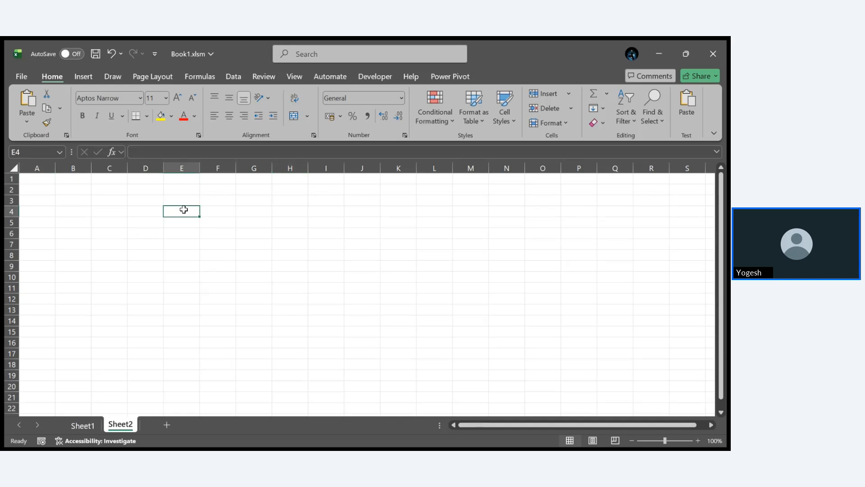
pyautogui.write('Subject')
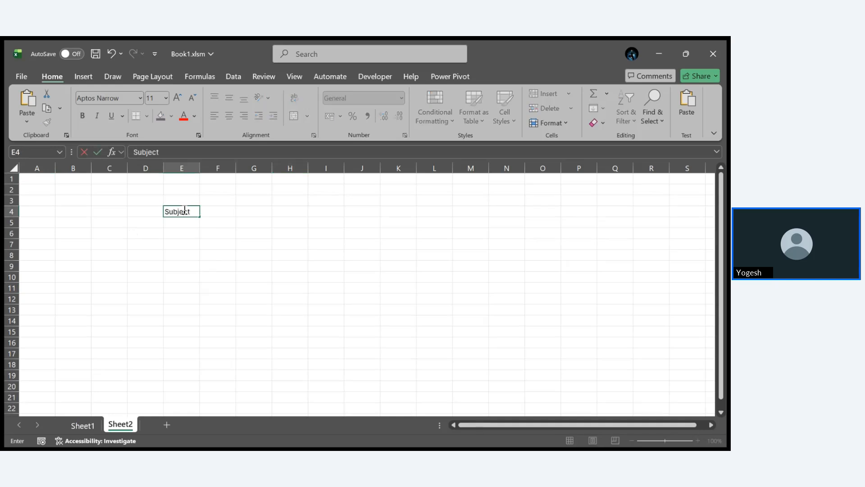
pyautogui.write(' Marks')
pyautogui.press('BackSpace')
pyautogui.press('BackSpace')
pyautogui.press('BackSpace')
pyautogui.press('BackSpace')
pyautogui.press('BackSpace')
pyautogui.press('BackSpace')
pyautogui.press('Tab')
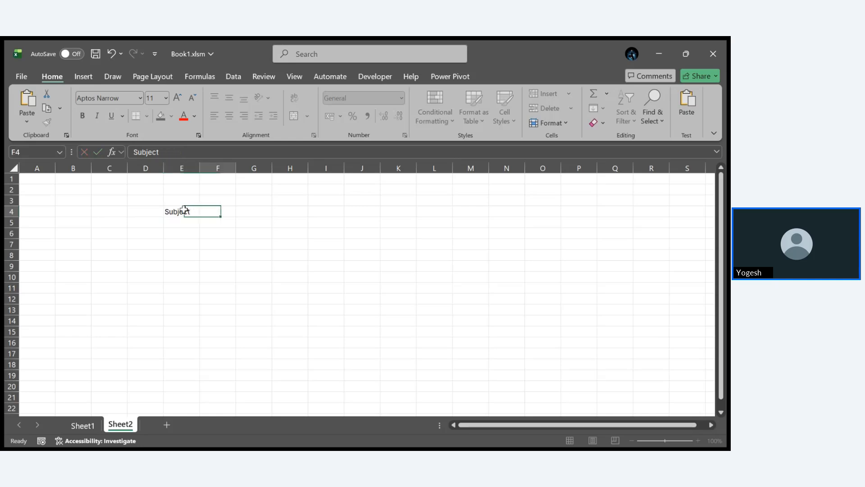
pyautogui.write('Marks')
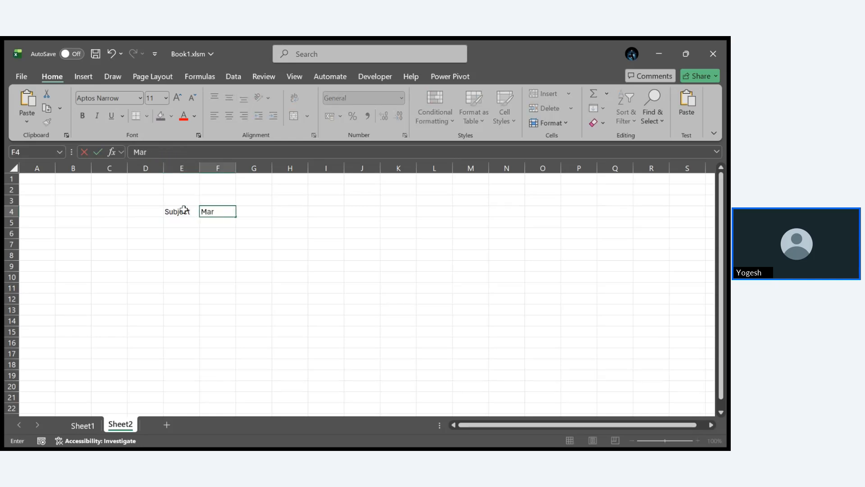
pyautogui.press('Return')
# Replace the header in cell E4 with ID.
pyautogui.keyDown('ctrl'); pyautogui.scroll(5, 183, 210); pyautogui.keyUp('ctrl')
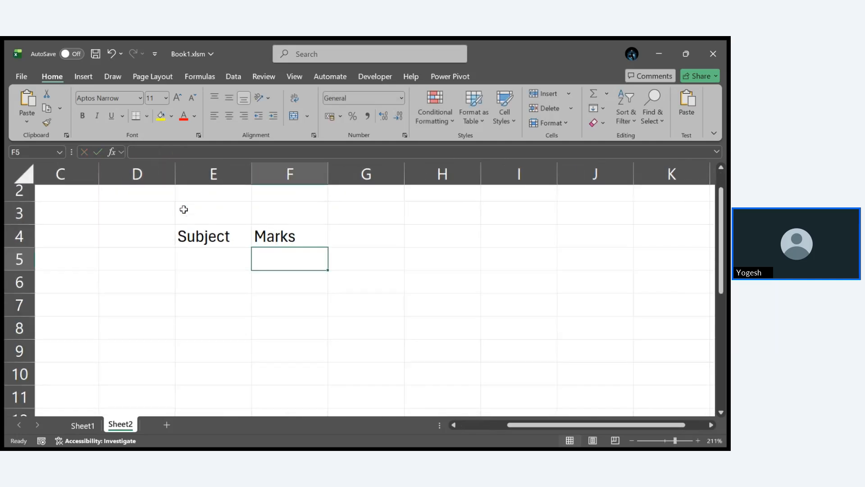
pyautogui.click(213, 260)
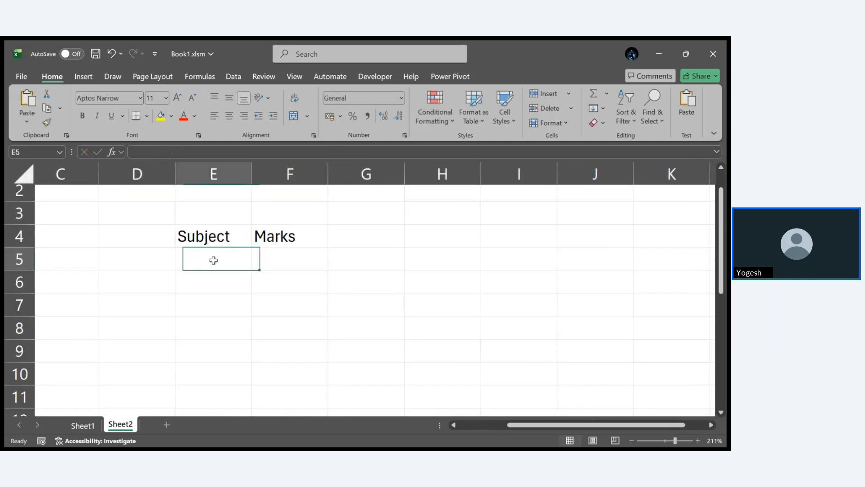
pyautogui.click(231, 237)
pyautogui.write('ID')
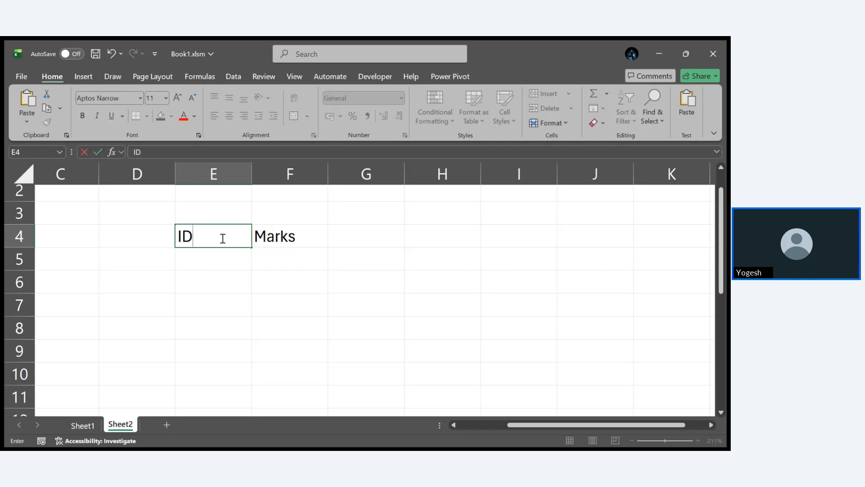
# Fill the ID column with the numbers 1 to 9 in cells E5 to E13.
pyautogui.click(201, 258)
pyautogui.write('1 ')
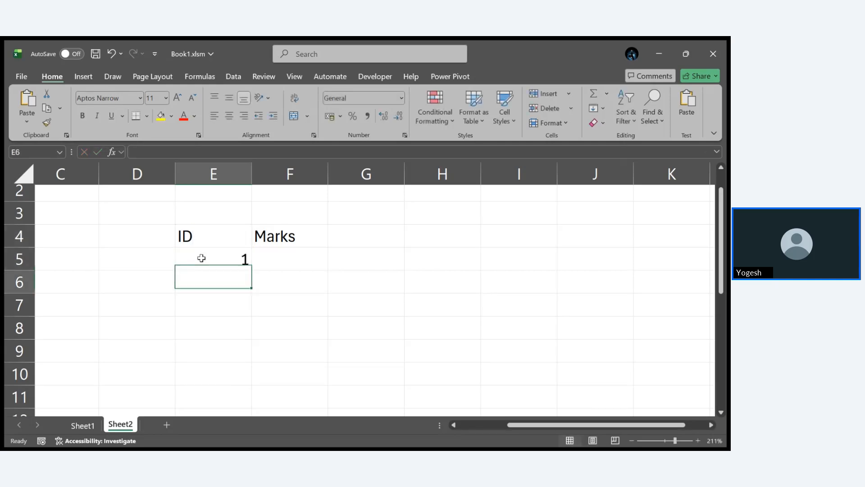
pyautogui.write('2 3 4 5 6')
pyautogui.press('Return')
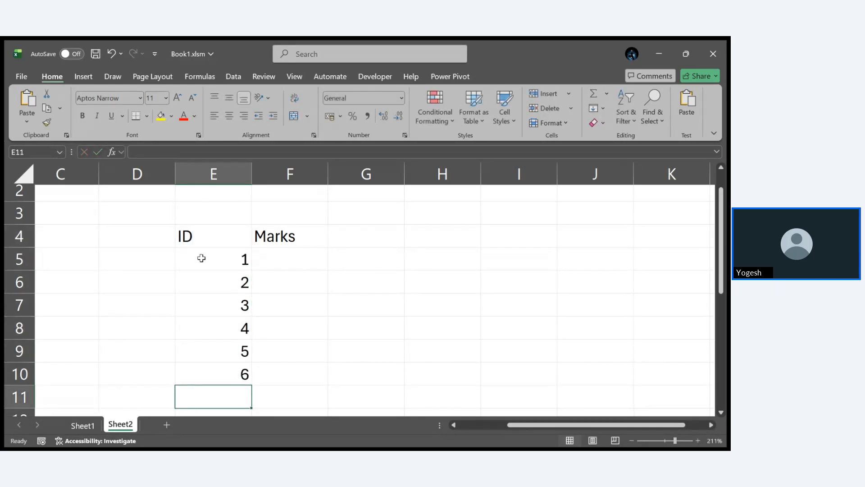
pyautogui.write('7')
pyautogui.press('Return')
pyautogui.write('8')
pyautogui.press('Return')
pyautogui.write('9')
pyautogui.press('Tab')
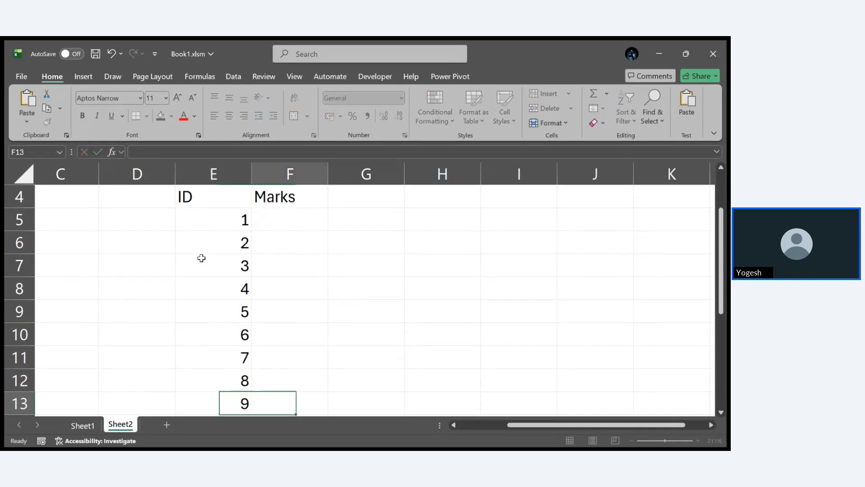
# Enter the marks 45, 6, 7 and 345 from cell F13 up to F10.
pyautogui.write('45')
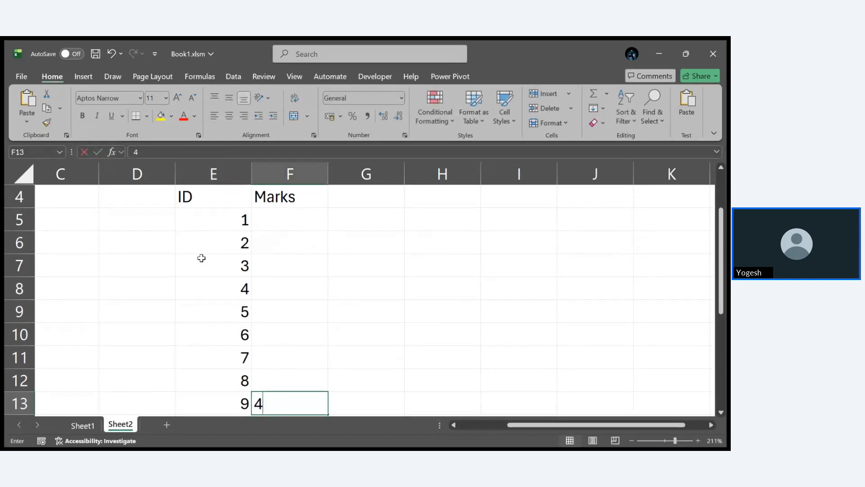
pyautogui.press('Up')
pyautogui.write('6')
pyautogui.press('Up')
pyautogui.write('7')
pyautogui.press('Up')
pyautogui.write('345')
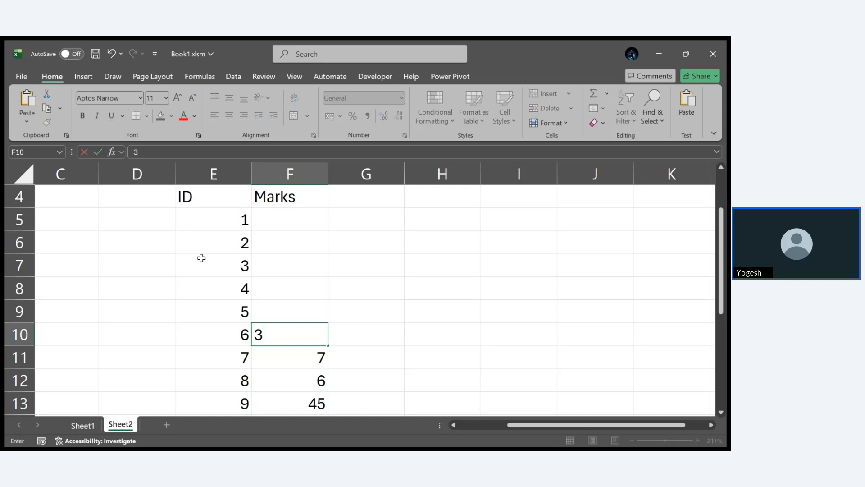
# Enter the marks 677 in cell F8 and 23 in cell F9.
pyautogui.press('Up')
pyautogui.press('Up')
pyautogui.write('677')
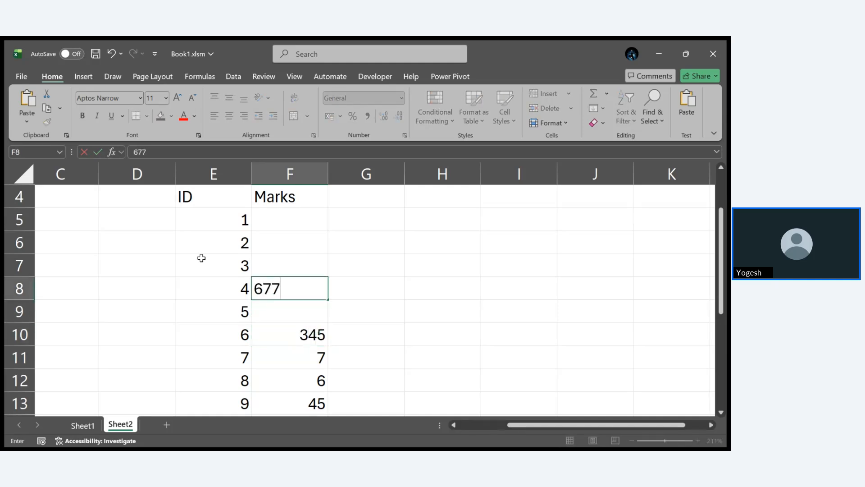
pyautogui.press('Return')
pyautogui.write('23')
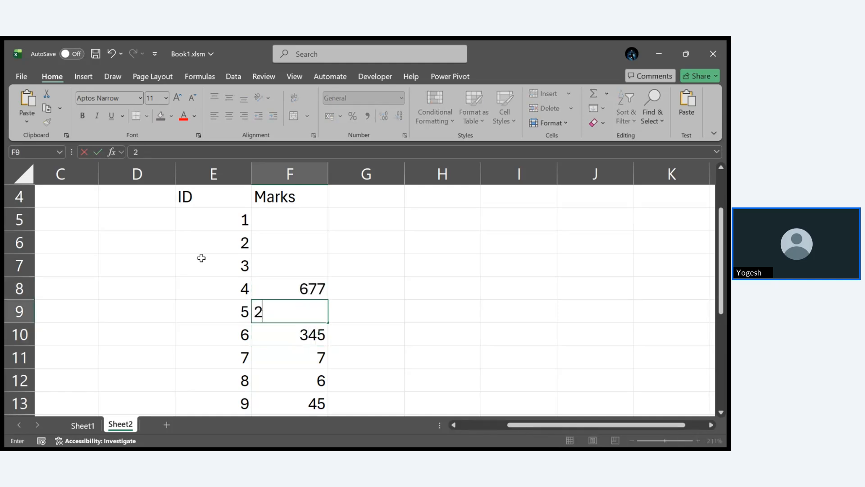
pyautogui.press('Return')
# Complete the Marks column with 56 in F7, 78 in F6 and 89 in F5.
pyautogui.press('Up')
pyautogui.press('Up')
pyautogui.press('Up')
pyautogui.write('56')
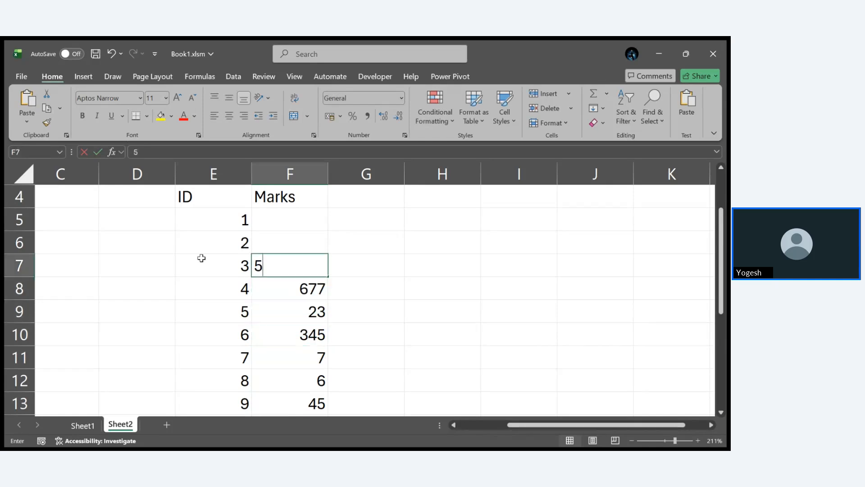
pyautogui.press('Up')
pyautogui.write('78')
pyautogui.press('Up')
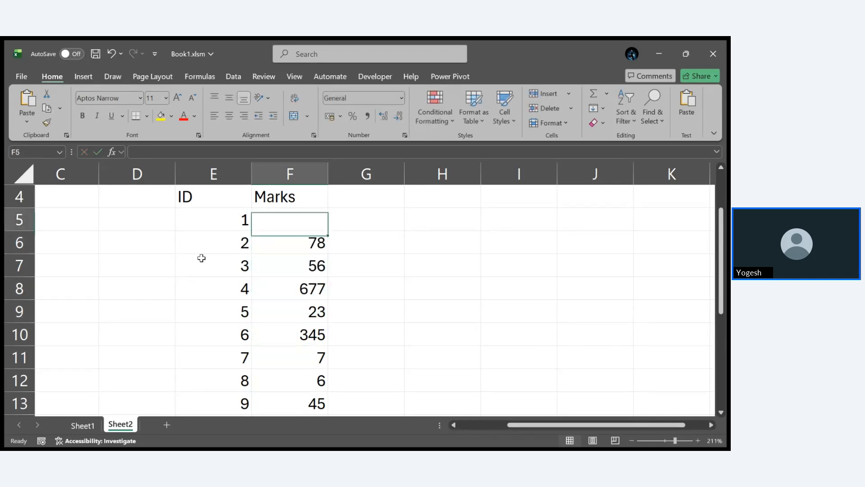
pyautogui.write('89')
pyautogui.click(517, 343)
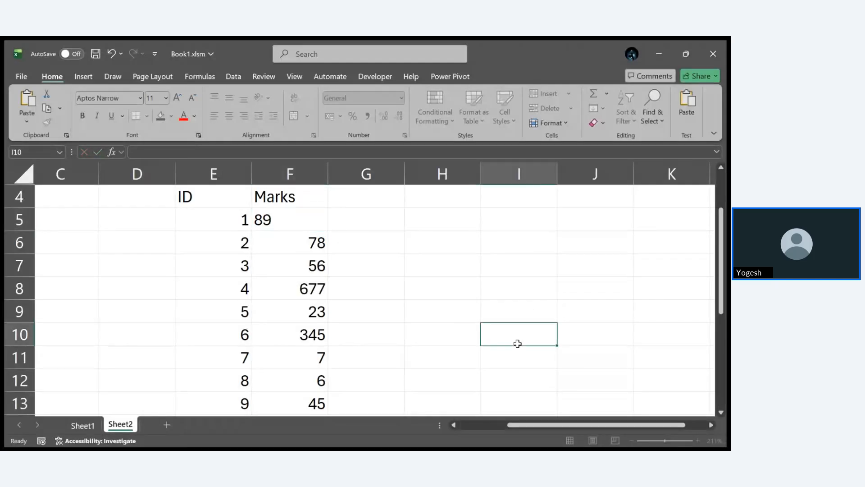
pyautogui.scroll(-3, 518, 343)
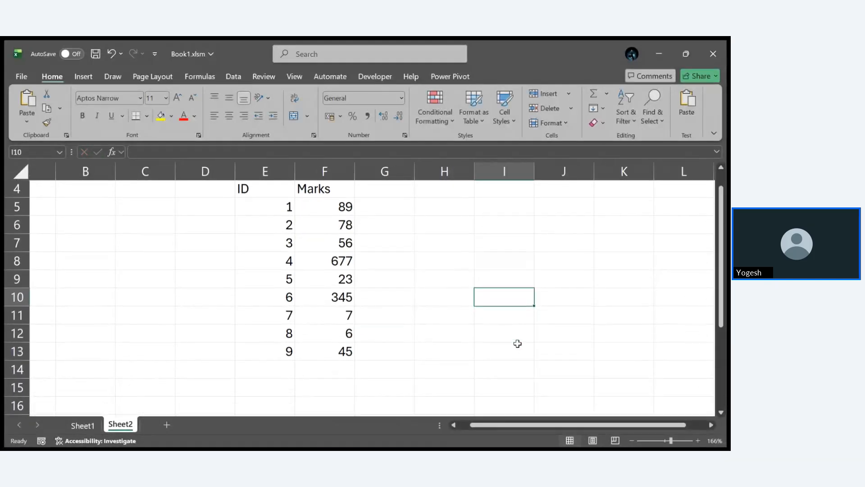
pyautogui.scroll(-1, 517, 344)
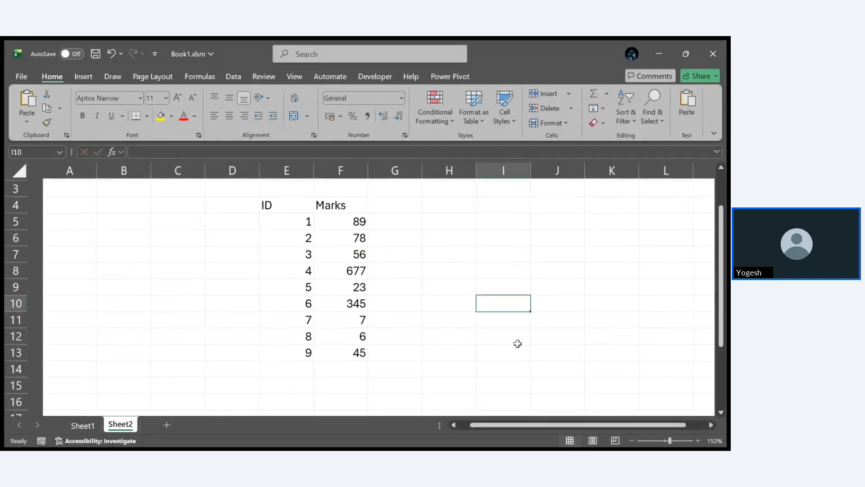
pyautogui.hscroll(1, 517, 343)
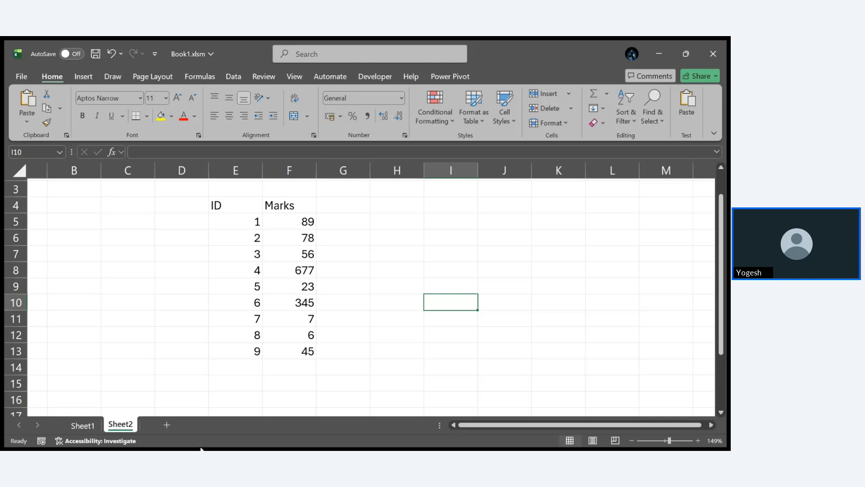
pyautogui.click(41, 441)
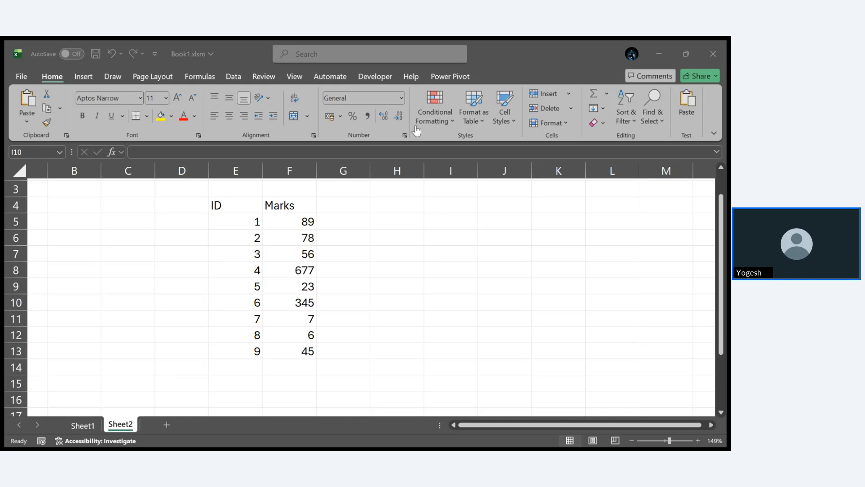
pyautogui.click(657, 56)
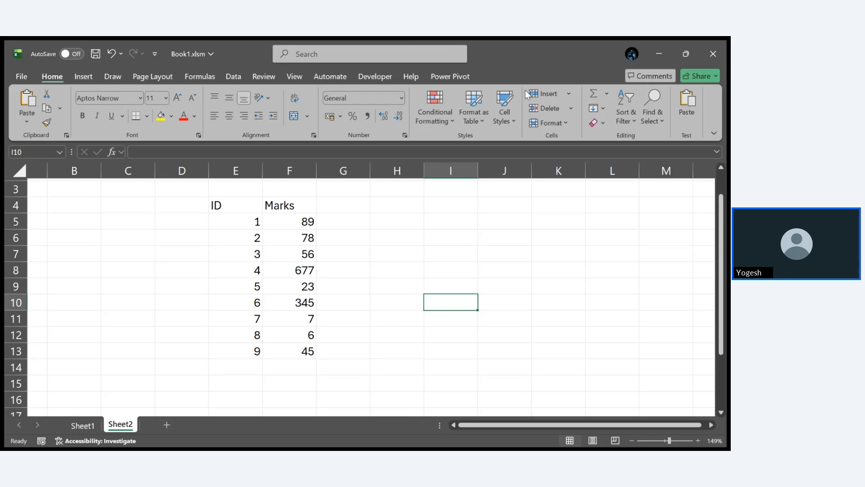
# Open the program options for viewing and close them again.
pyautogui.click(23, 80)
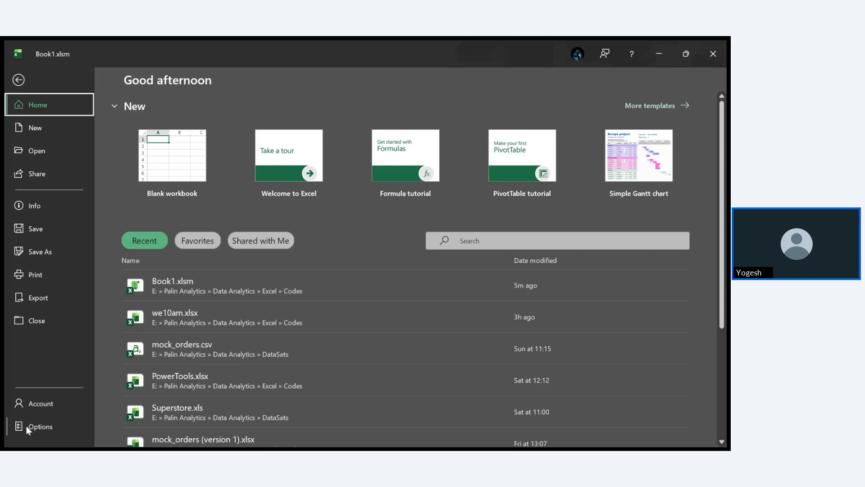
pyautogui.click(39, 429)
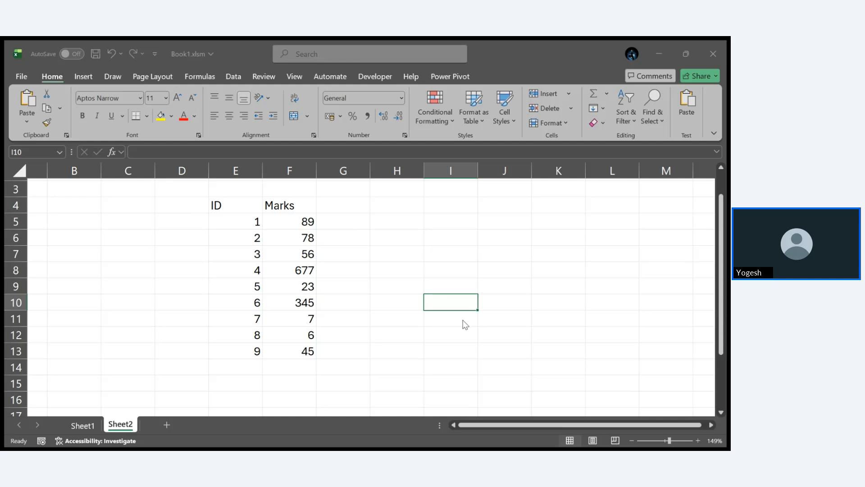
pyautogui.click(531, 426)
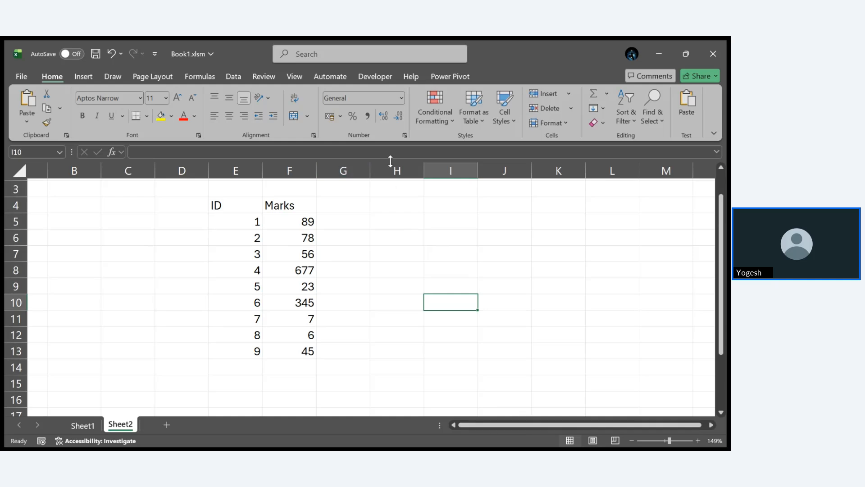
# Start recording a new macro from the developer tools.
pyautogui.click(377, 76)
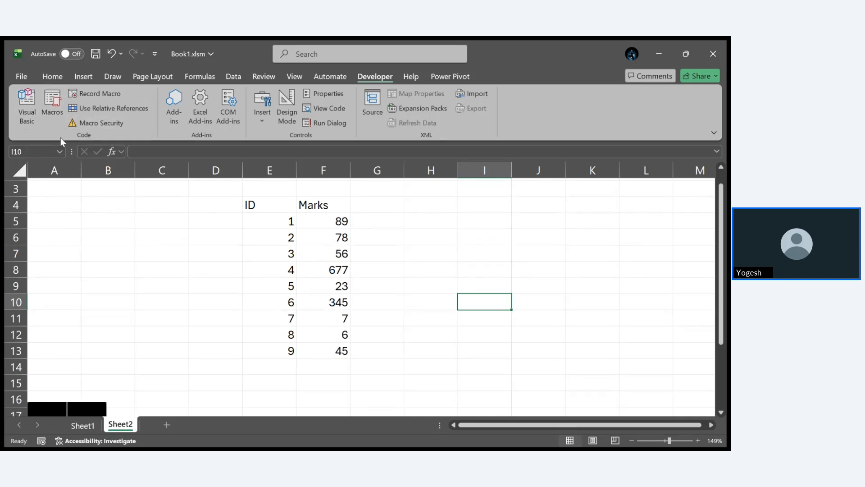
pyautogui.click(97, 96)
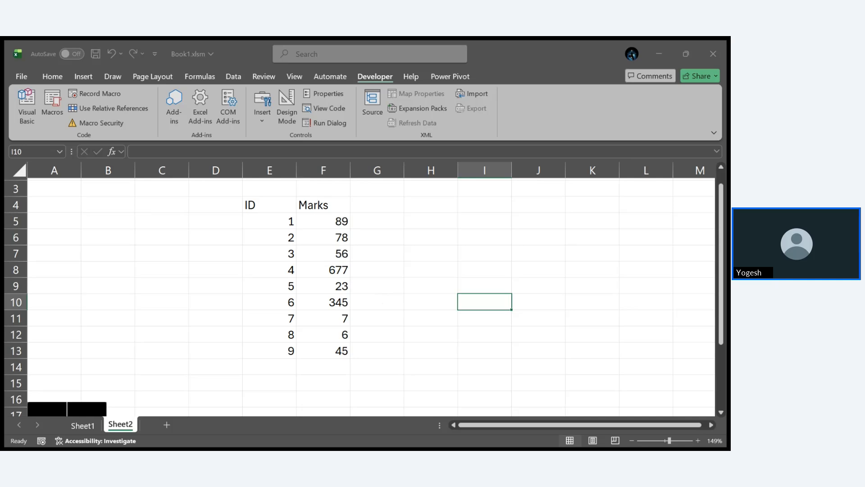
pyautogui.press('Return')
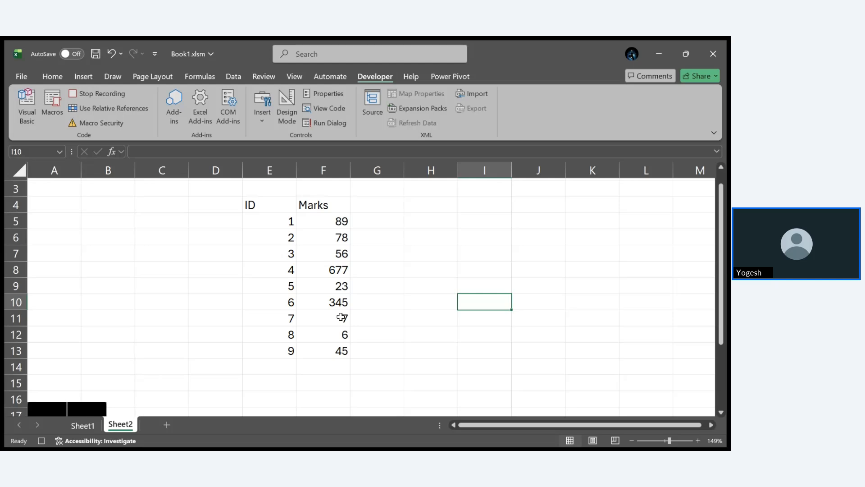
# Enter the heading Summary in I9 and the labels Total, Average, Max and Min in cells H10 to H13.
pyautogui.click(486, 287)
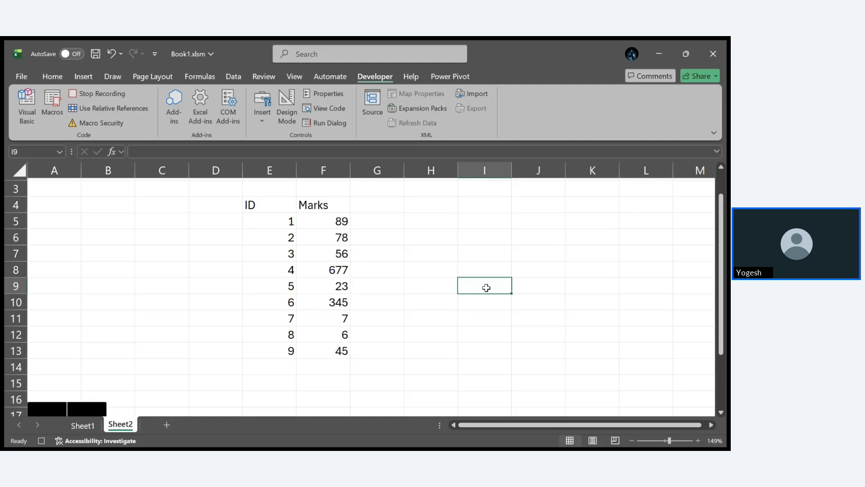
pyautogui.write('Summary')
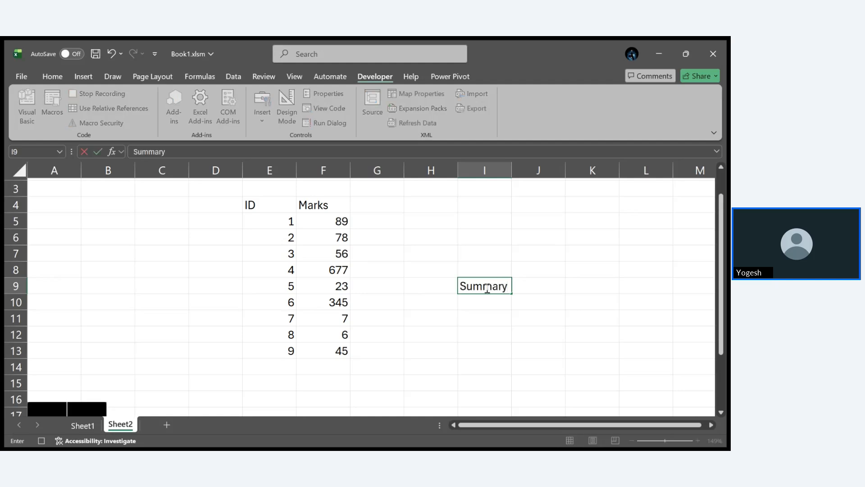
pyautogui.press('Return')
pyautogui.press('Left')
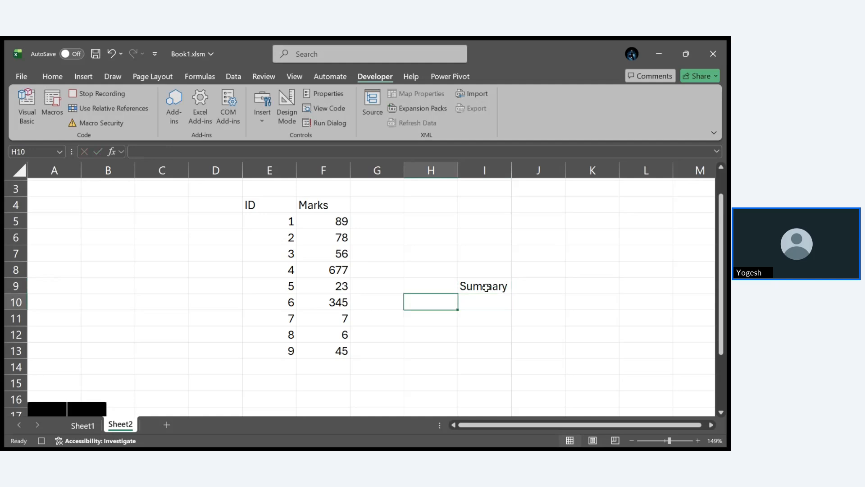
pyautogui.write('Total')
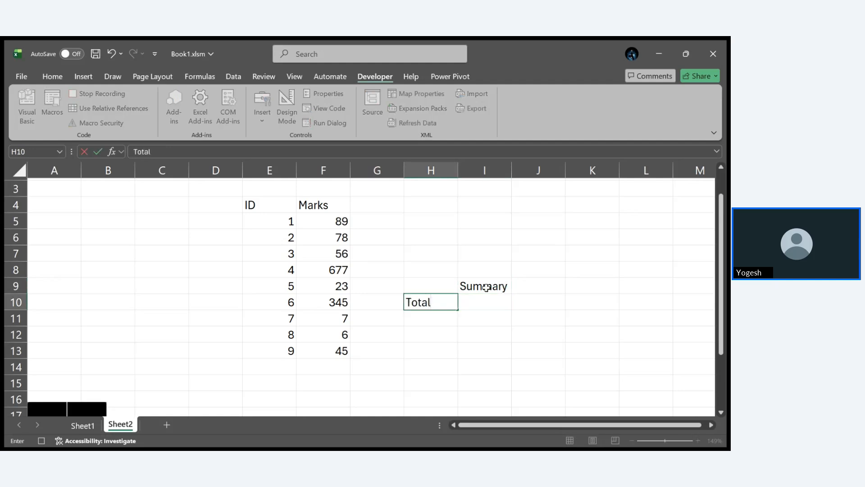
pyautogui.press('Return')
pyautogui.write('Average')
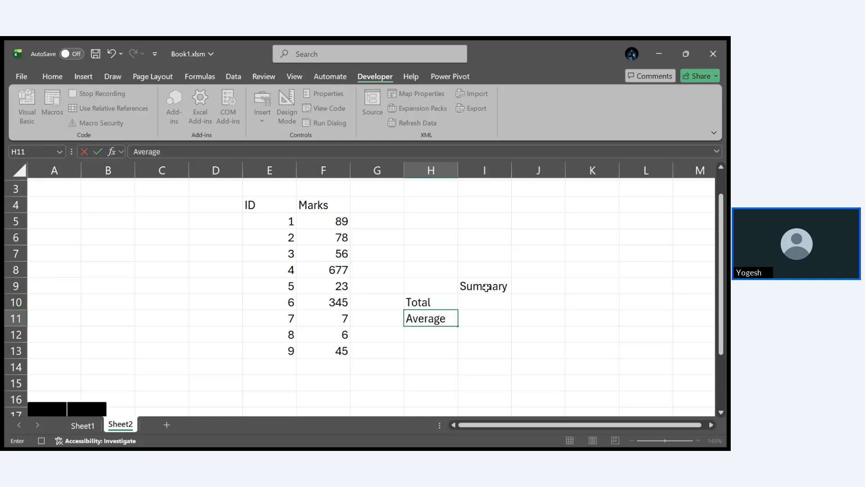
pyautogui.press('Return')
pyautogui.write('Max')
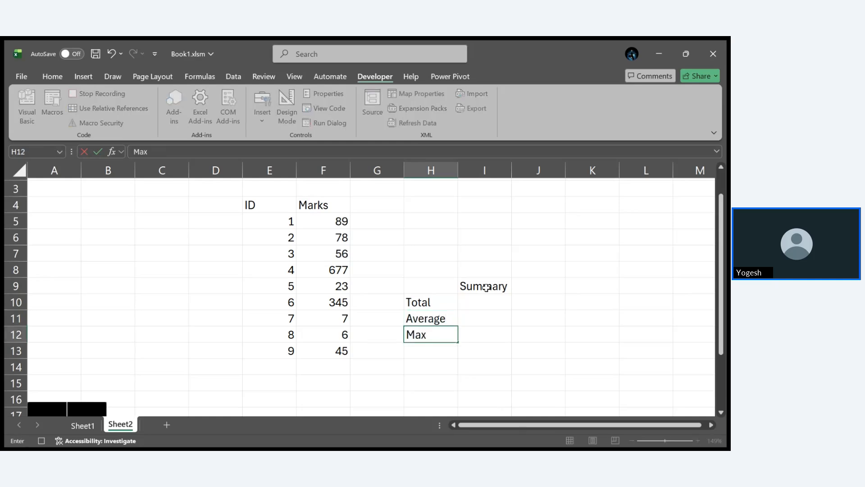
pyautogui.press('Return')
pyautogui.write('Min')
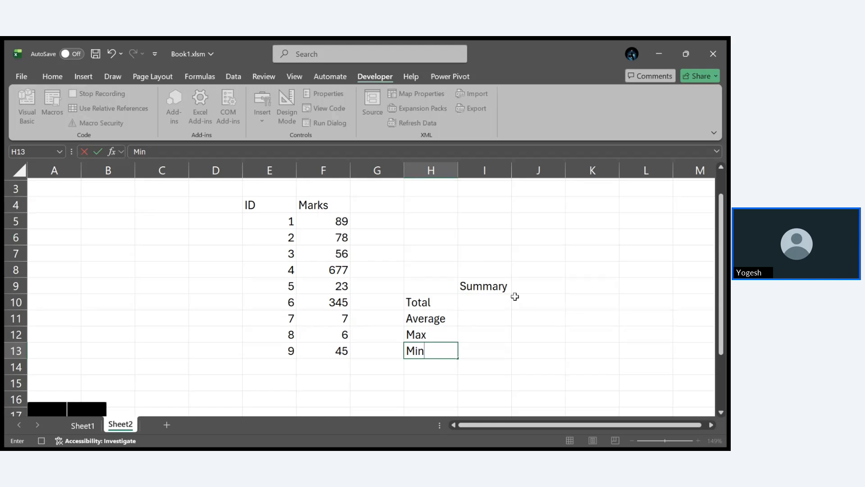
# Calculate the total of the marks F5:F13 in cell I10 with the SUM function.
pyautogui.click(490, 299)
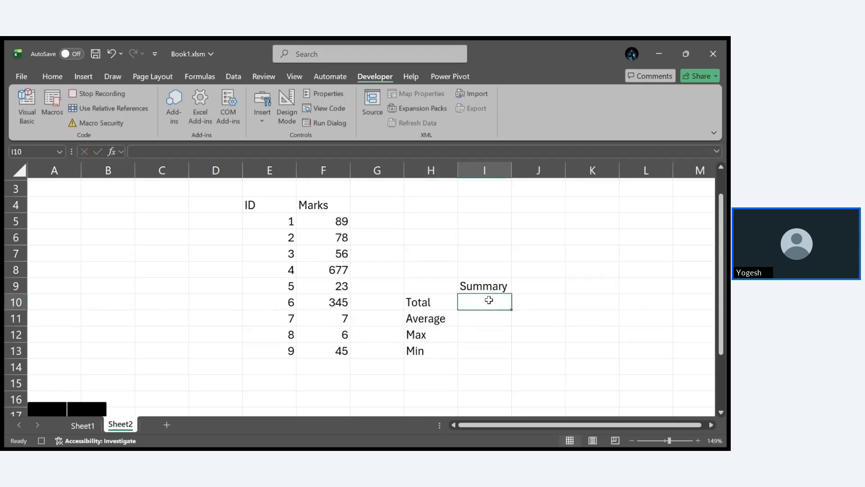
pyautogui.write('=SUM(')
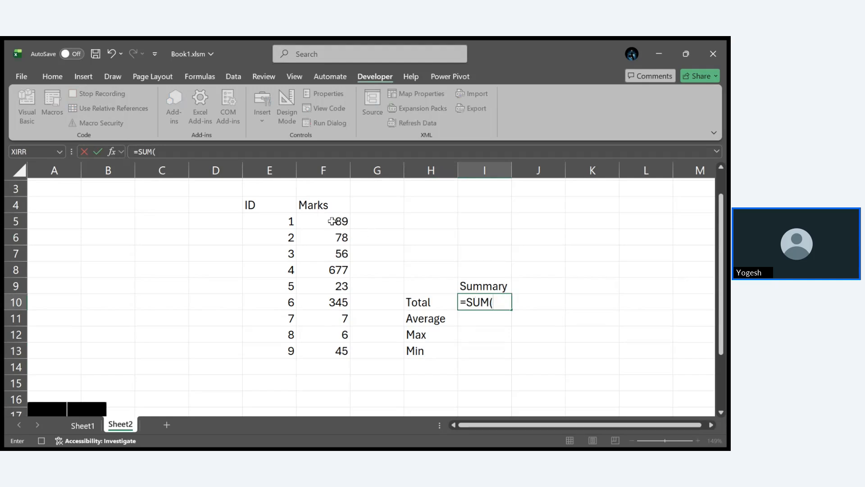
pyautogui.moveTo(331, 220); pyautogui.dragTo(339, 348)
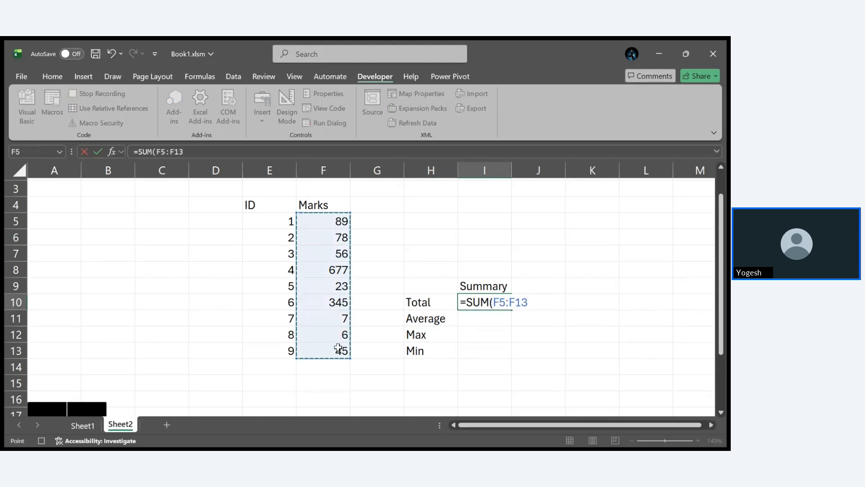
pyautogui.press('Return')
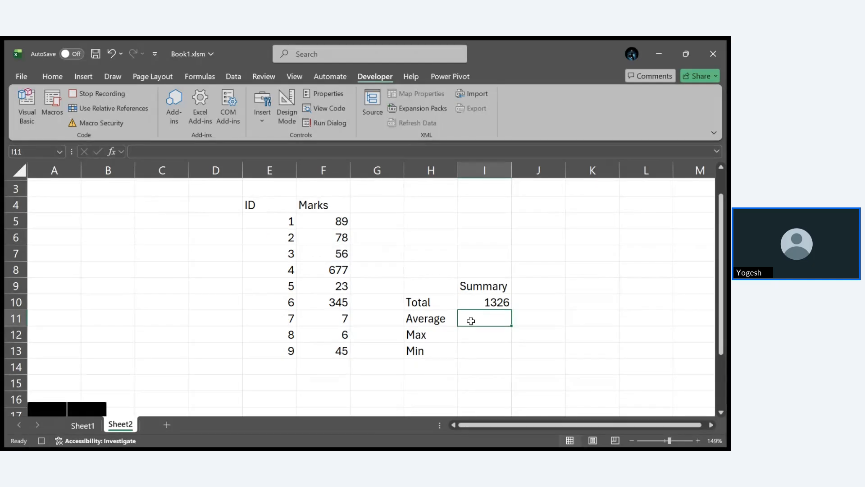
# Calculate the average of the marks F5:F13 in cell I11 with the AVERAGE function.
pyautogui.write('=')
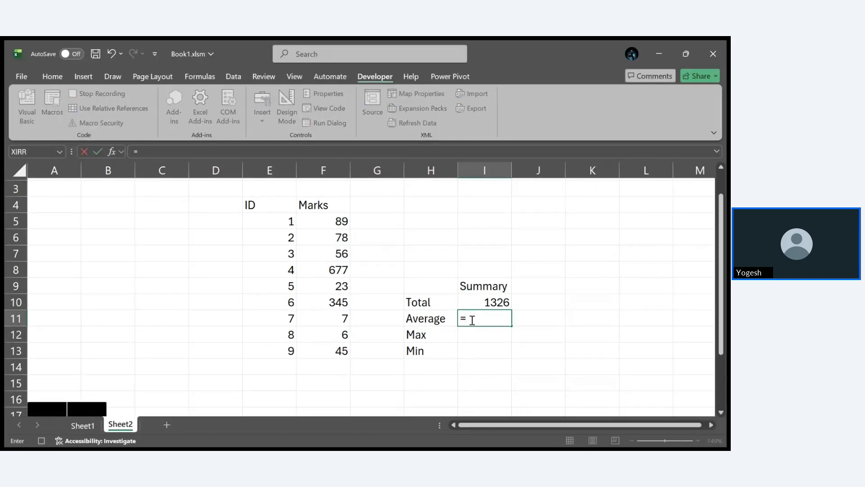
pyautogui.write('AVE')
pyautogui.press('BackSpace')
pyautogui.press('Tab')
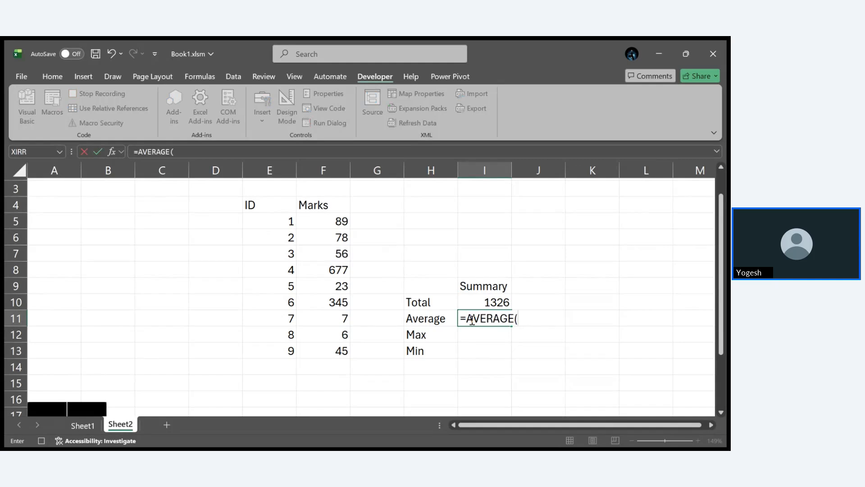
pyautogui.moveTo(333, 220); pyautogui.dragTo(332, 354)
pyautogui.press('Return')
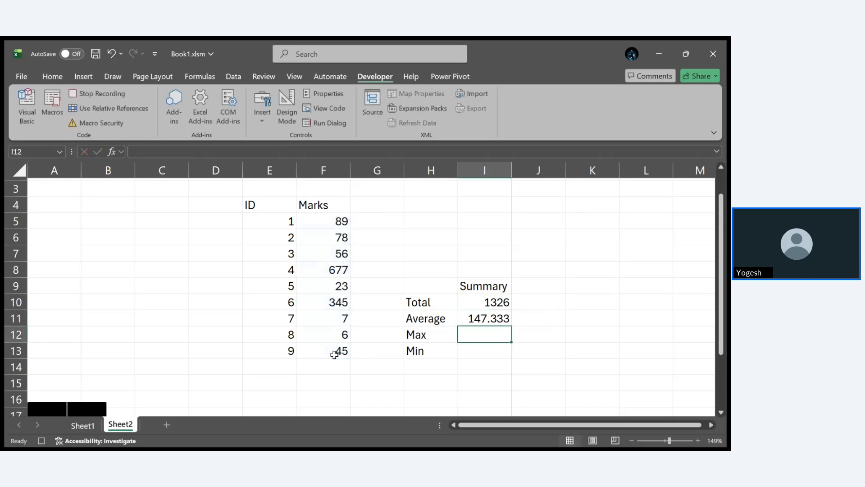
# Calculate the highest mark in I12 with MAX and the lowest in I13 with MIN, both over F5:F13.
pyautogui.write('=M')
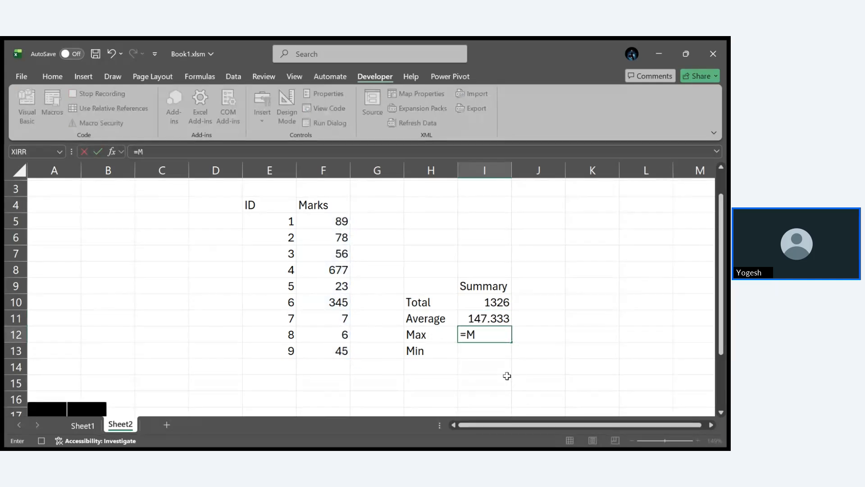
pyautogui.write('AX(')
pyautogui.moveTo(328, 218); pyautogui.dragTo(328, 349)
pyautogui.press('Return')
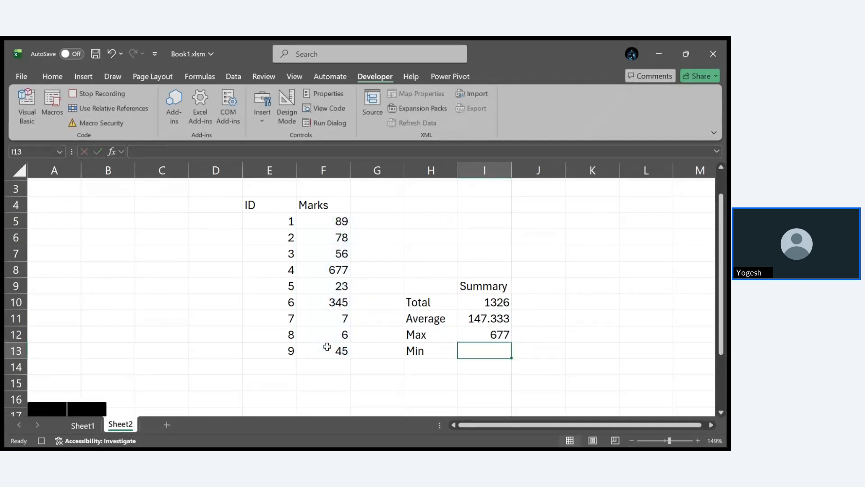
pyautogui.write('=M')
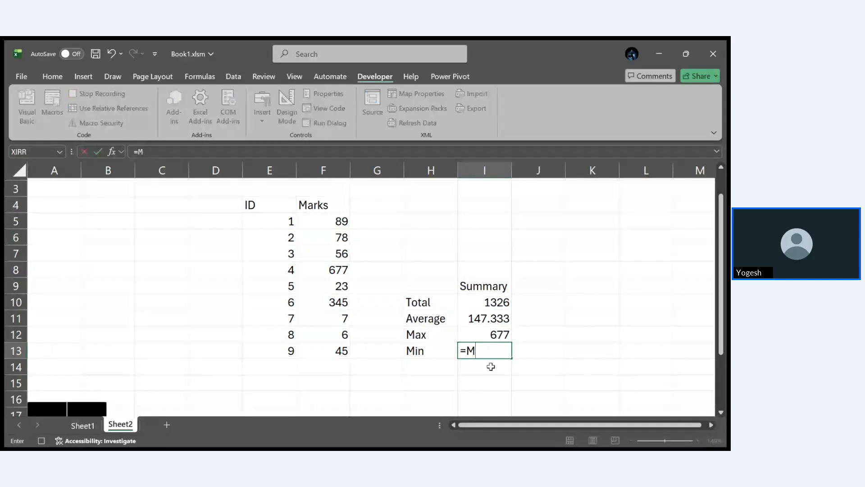
pyautogui.write('IN(')
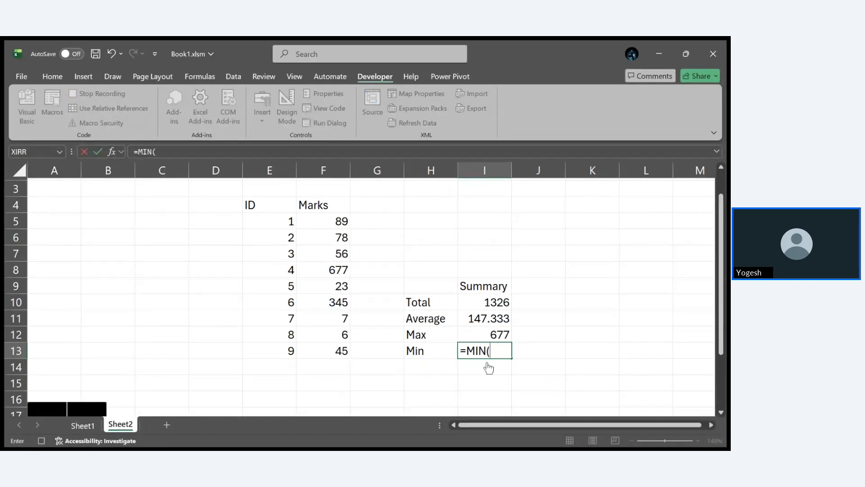
pyautogui.moveTo(331, 220); pyautogui.dragTo(337, 347)
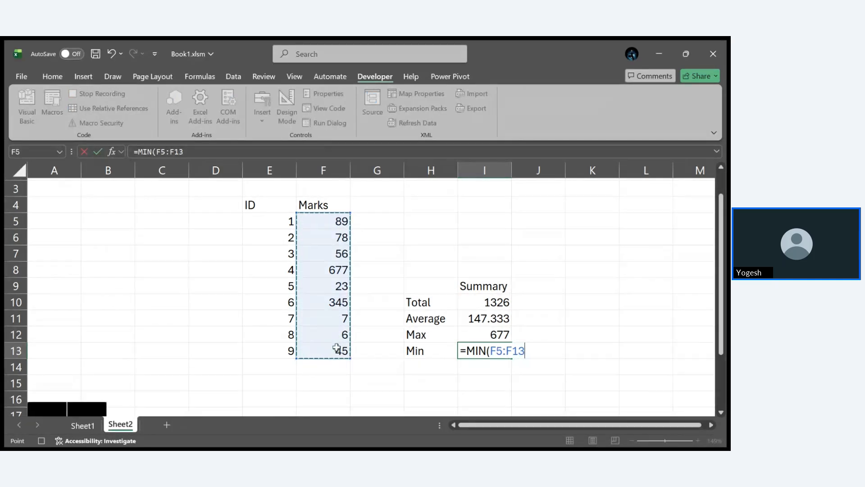
pyautogui.press('Return')
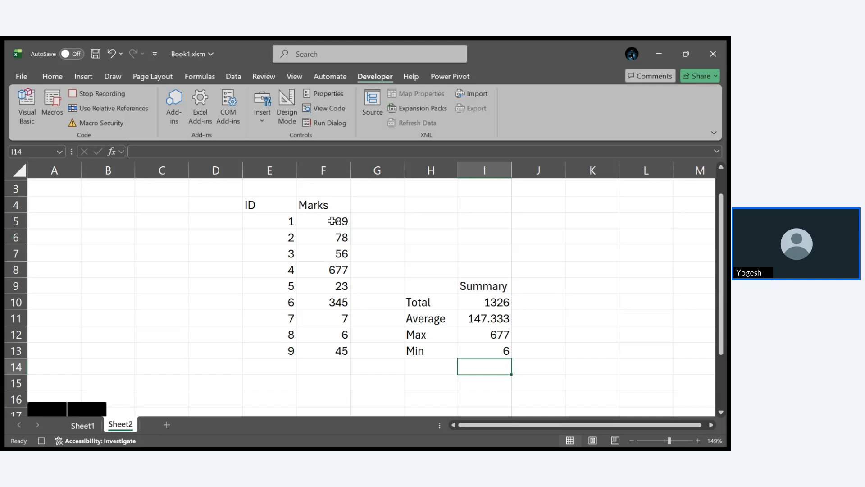
# Apply a green-yellow-red color scale as conditional formatting to the marks in F5:F13.
pyautogui.moveTo(332, 221); pyautogui.dragTo(338, 347)
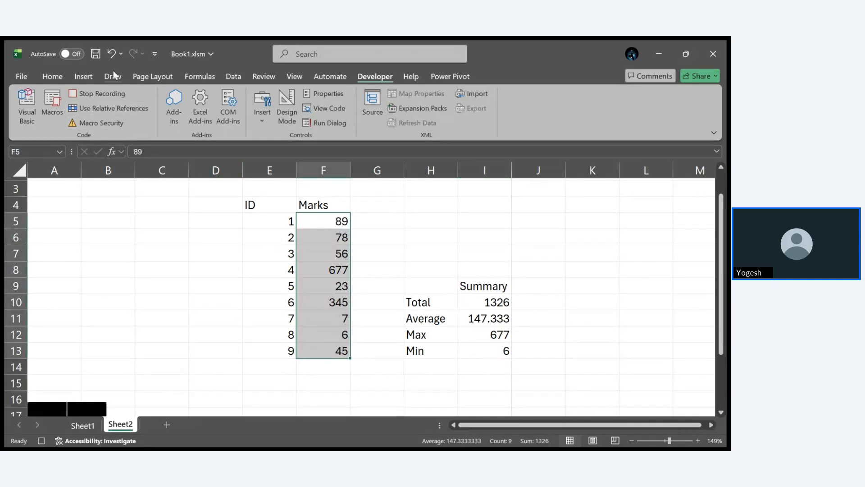
pyautogui.click(56, 80)
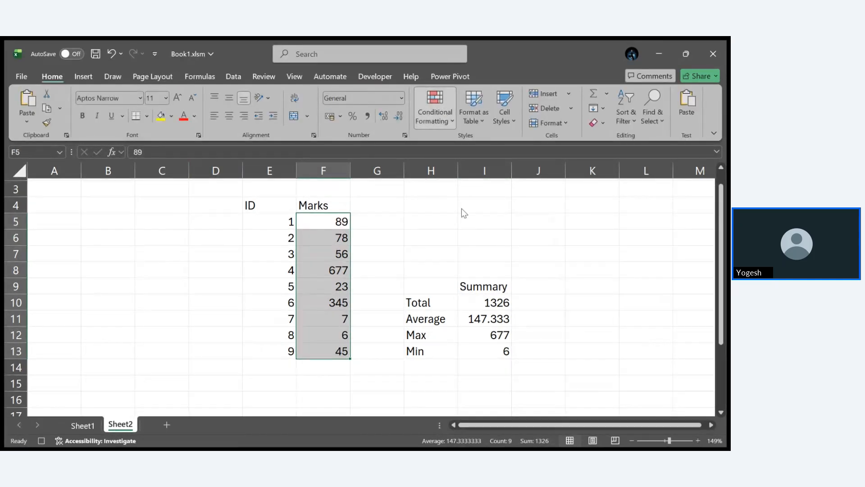
pyautogui.click(533, 214)
pyautogui.click(534, 217)
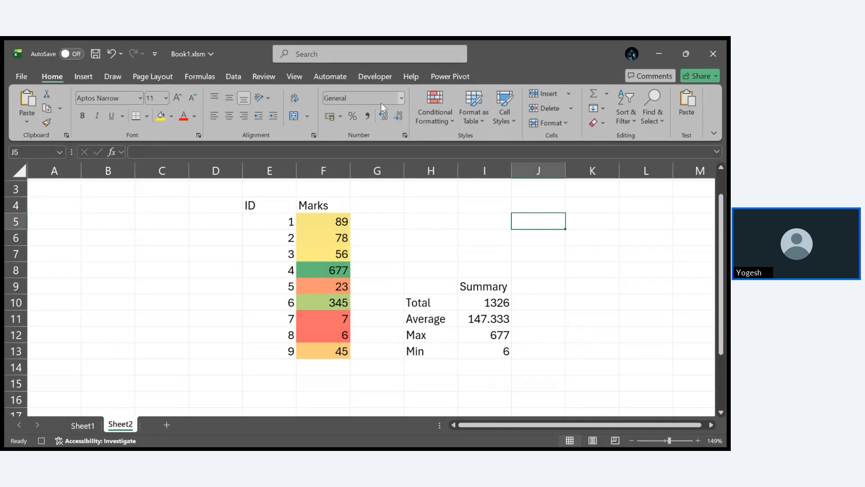
# Stop recording the macro and create a copy of Sheet2 in front of Sheet1.
pyautogui.click(377, 76)
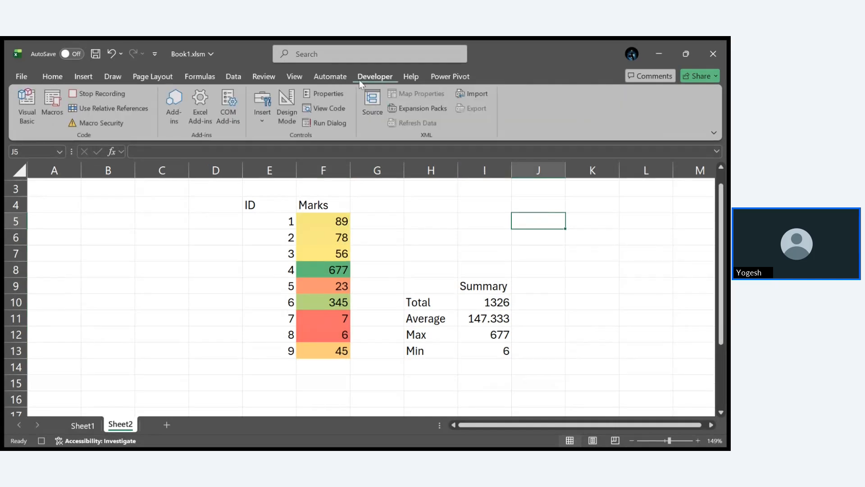
pyautogui.click(77, 95)
pyautogui.hotkey('alt', 'Tab')
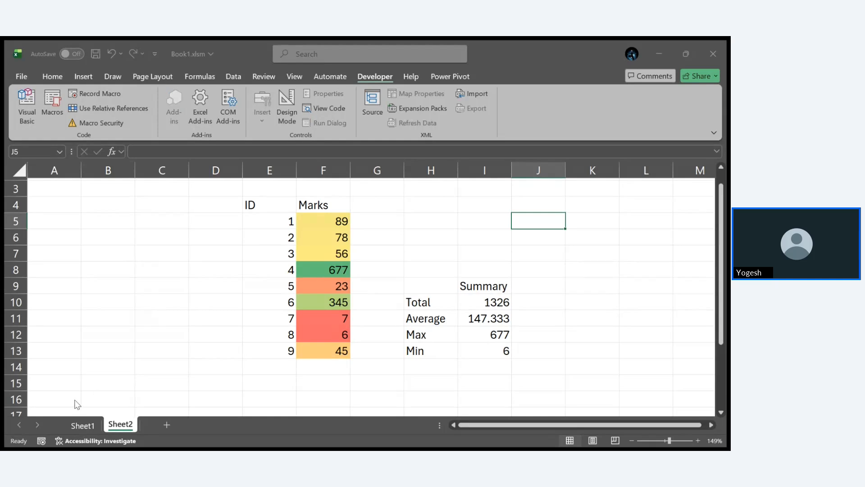
pyautogui.click(194, 420)
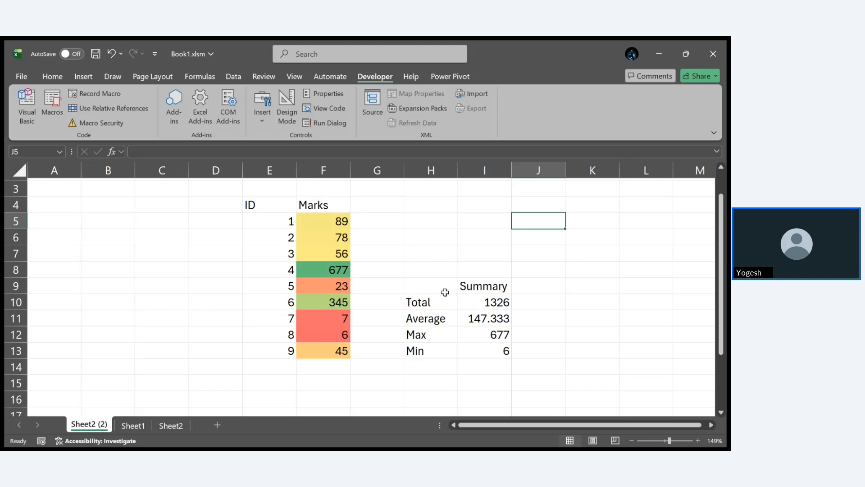
# Delete the contents of the summary block H9:I13 on the copied sheet Sheet2 (2).
pyautogui.click(422, 283)
pyautogui.moveTo(422, 284); pyautogui.dragTo(502, 346)
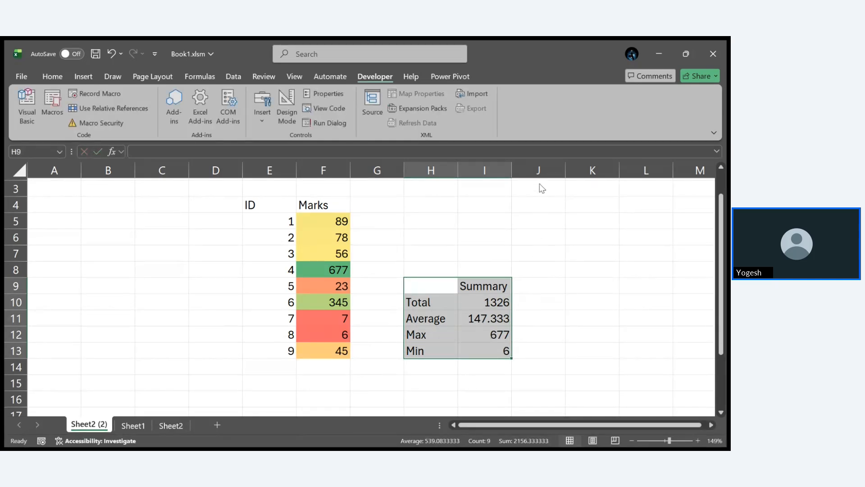
pyautogui.press('Delete')
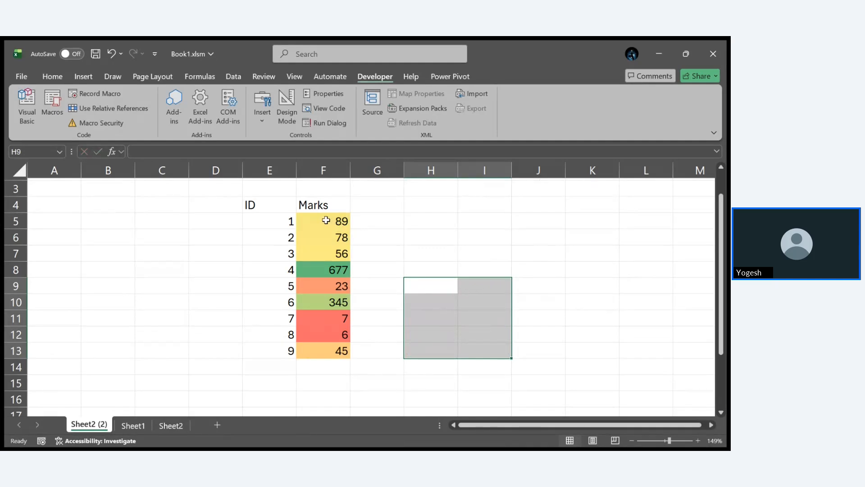
pyautogui.click(174, 427)
pyautogui.click(86, 424)
# Clear the conditional formatting from the marks F5:F13 on Sheet2 (2).
pyautogui.moveTo(315, 220); pyautogui.dragTo(328, 350)
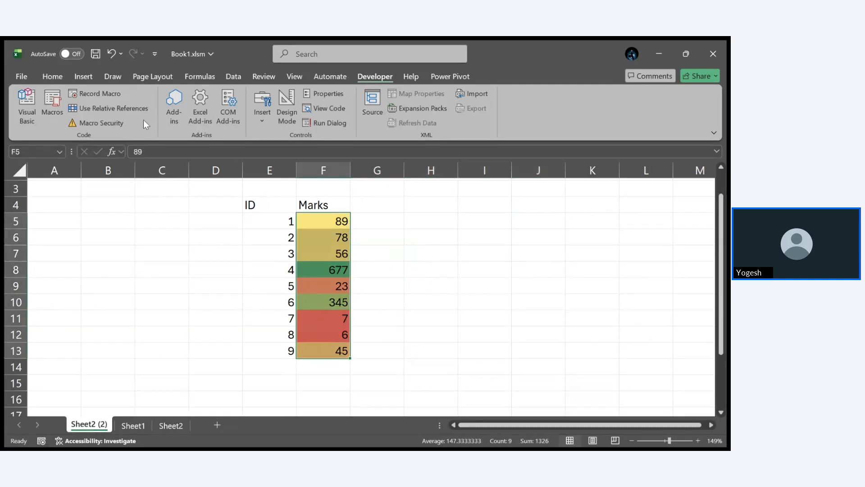
pyautogui.click(51, 77)
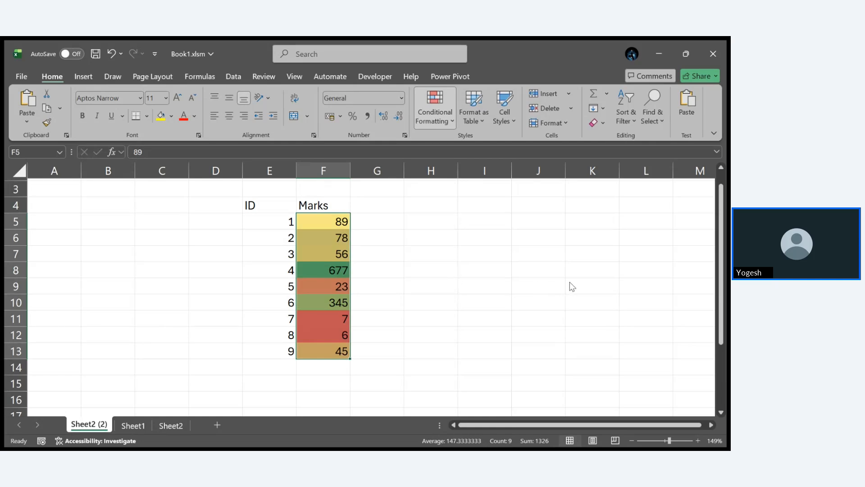
pyautogui.click(498, 282)
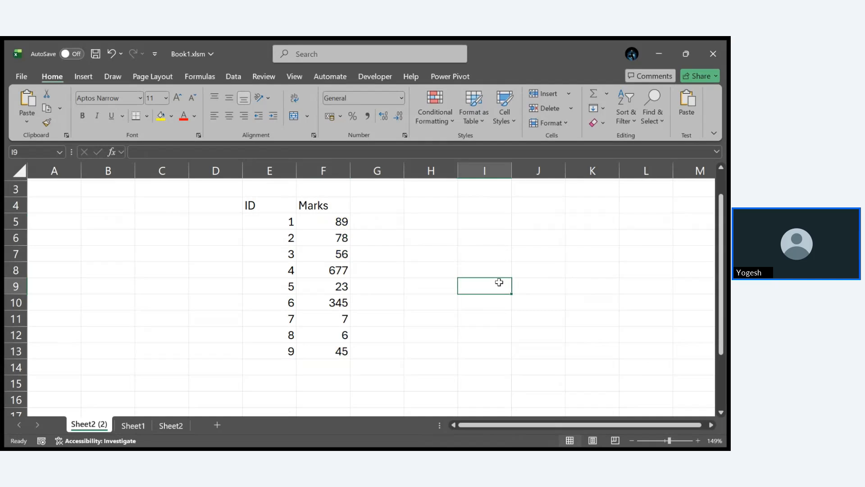
# Change the marks on Sheet2 (2) to 764 in F9, 653 in F12 and 5646 in F11.
pyautogui.click(336, 289)
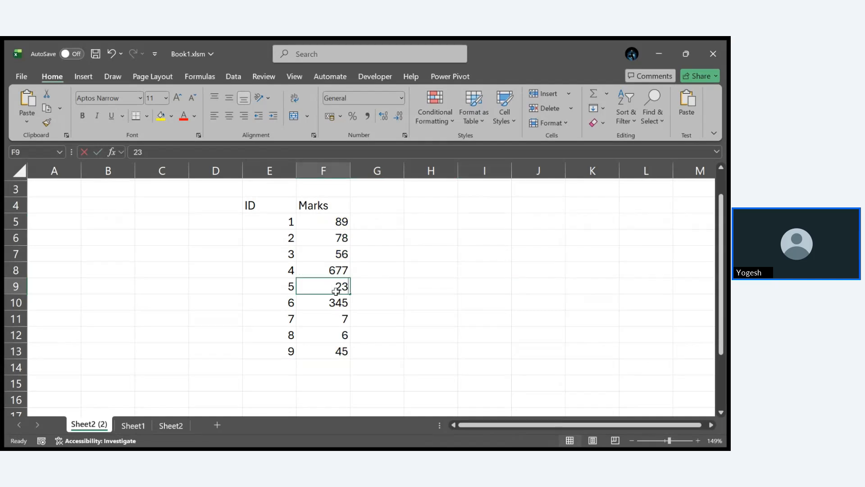
pyautogui.write('764')
pyautogui.click(329, 334)
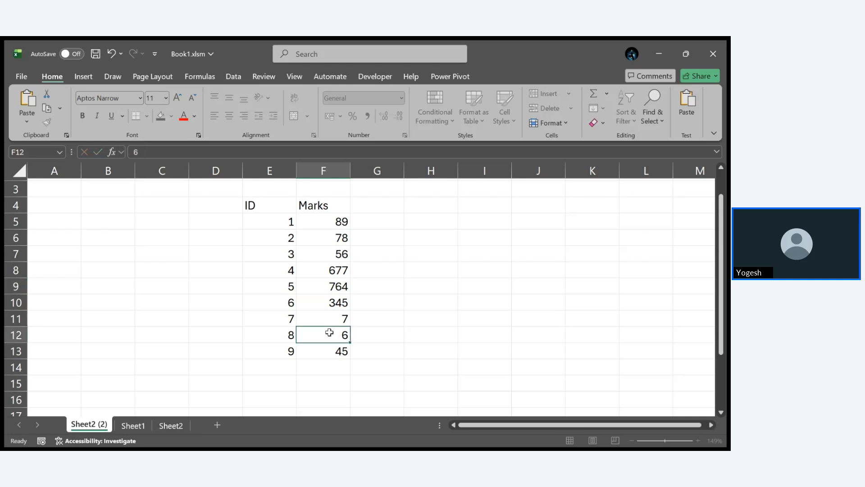
pyautogui.write('653')
pyautogui.click(324, 318)
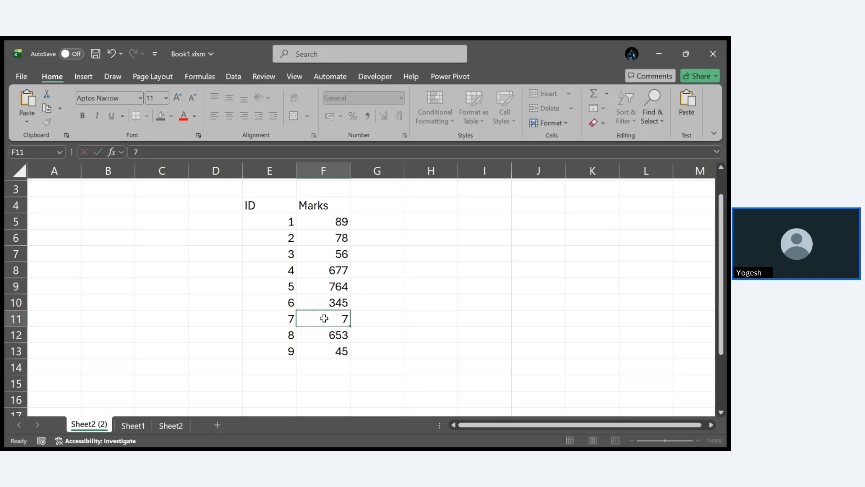
pyautogui.write('5646')
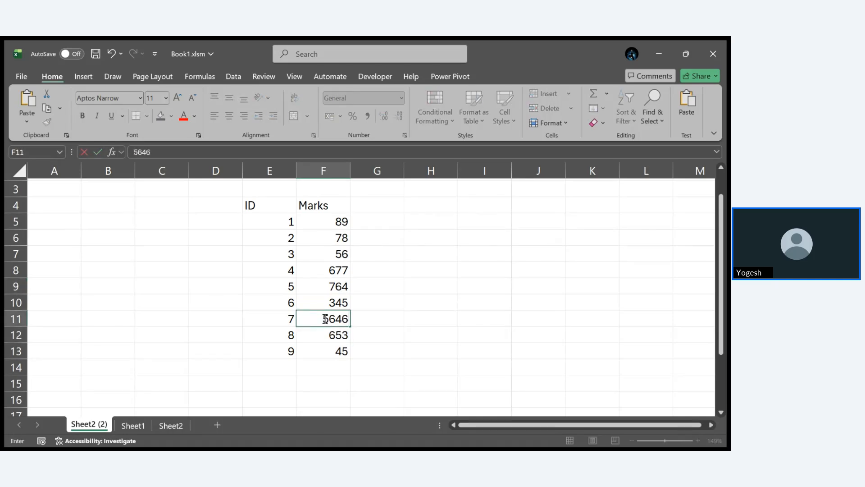
pyautogui.click(480, 335)
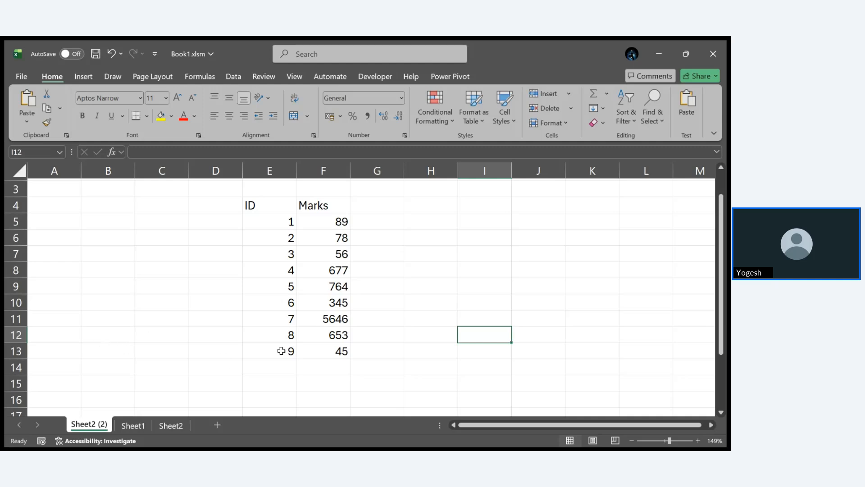
# Check the original summary on Sheet2 and run the recorded summary and color-scale macro on Sheet2 (2).
pyautogui.click(169, 425)
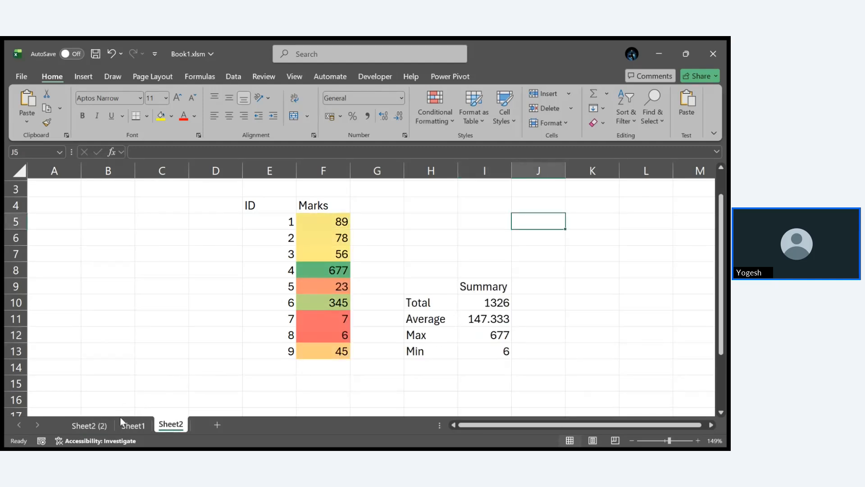
pyautogui.click(76, 426)
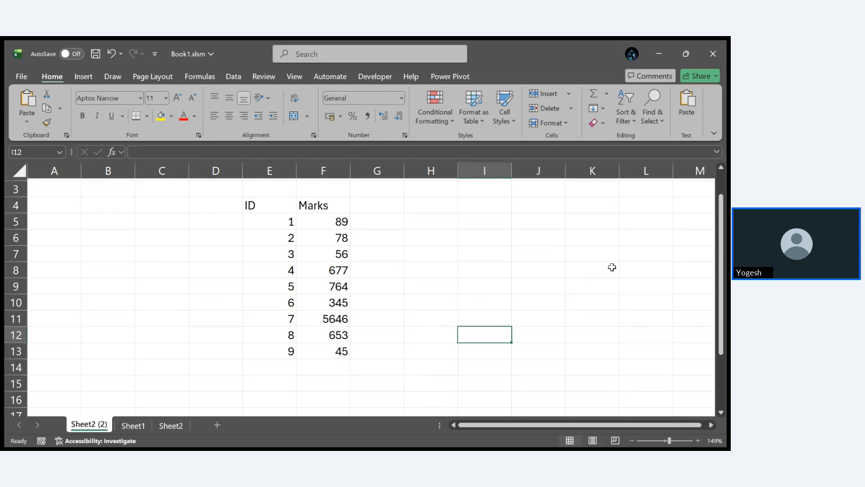
pyautogui.click(631, 263)
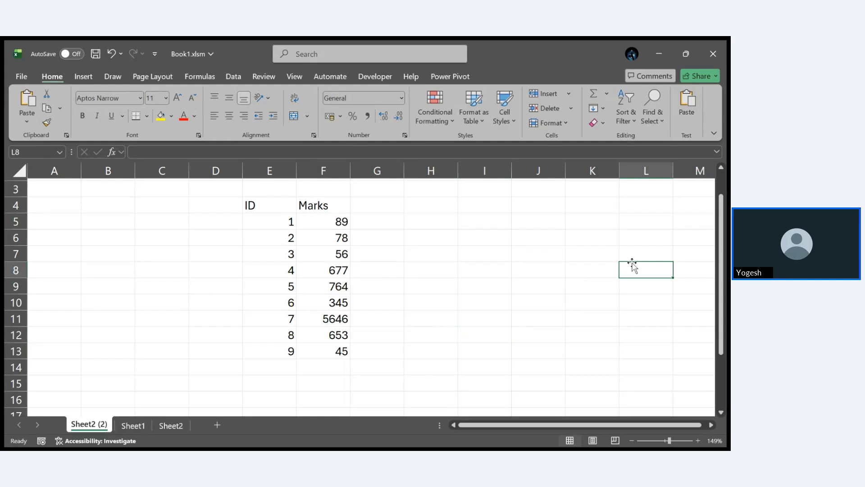
pyautogui.hotkey('ctrl', 'q')
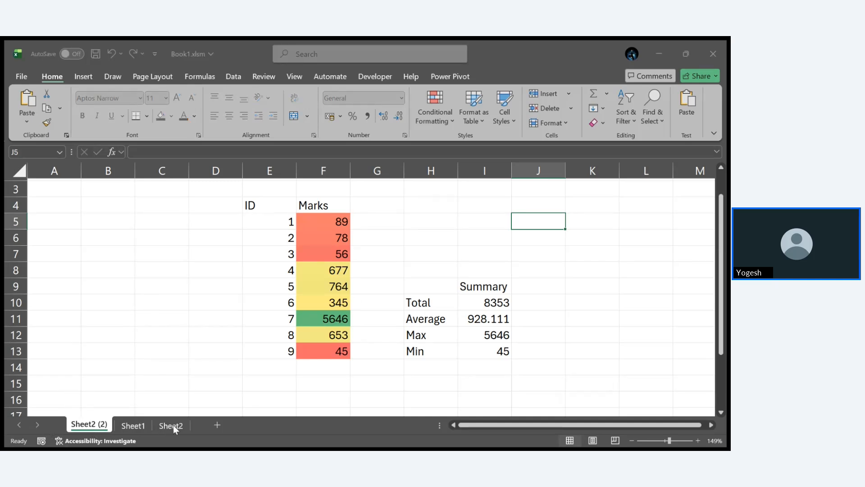
pyautogui.click(225, 423)
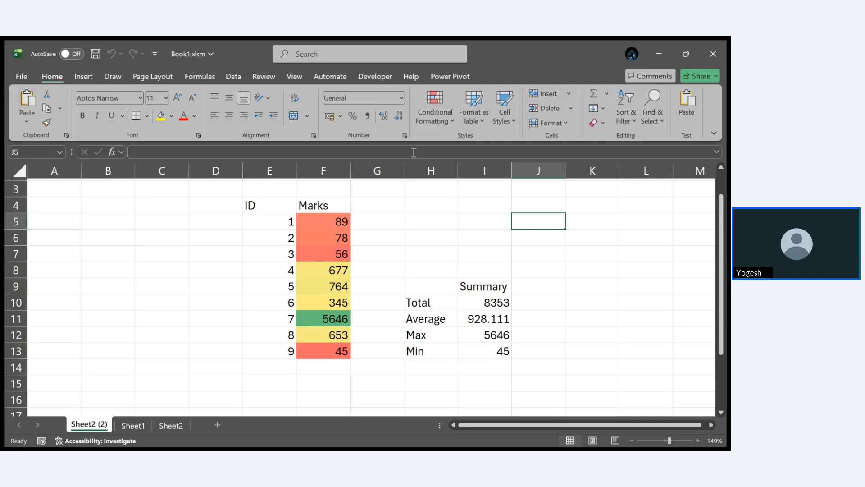
# Open the workbook's macro list to get at the recorded macro and save the workbook.
pyautogui.click(374, 80)
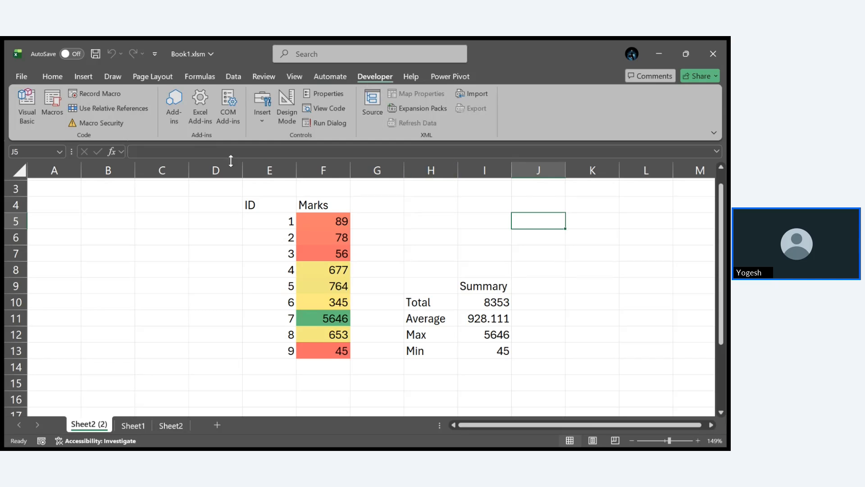
pyautogui.click(56, 107)
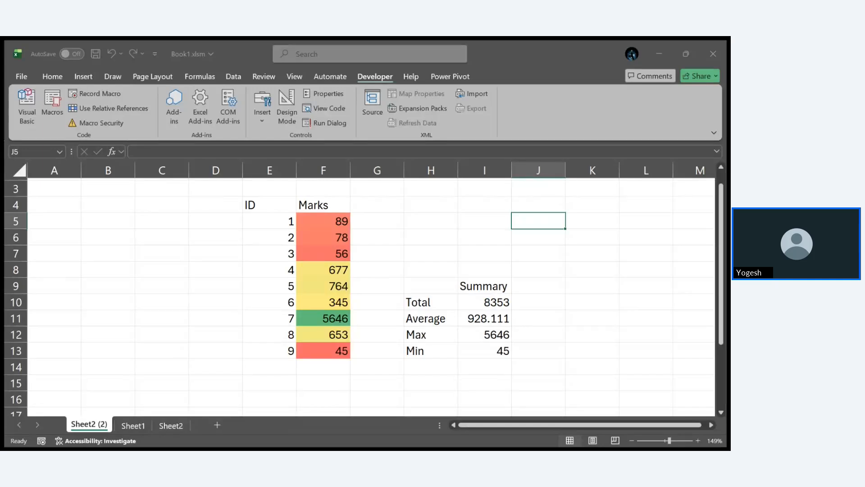
pyautogui.hotkey('ctrl', 's')
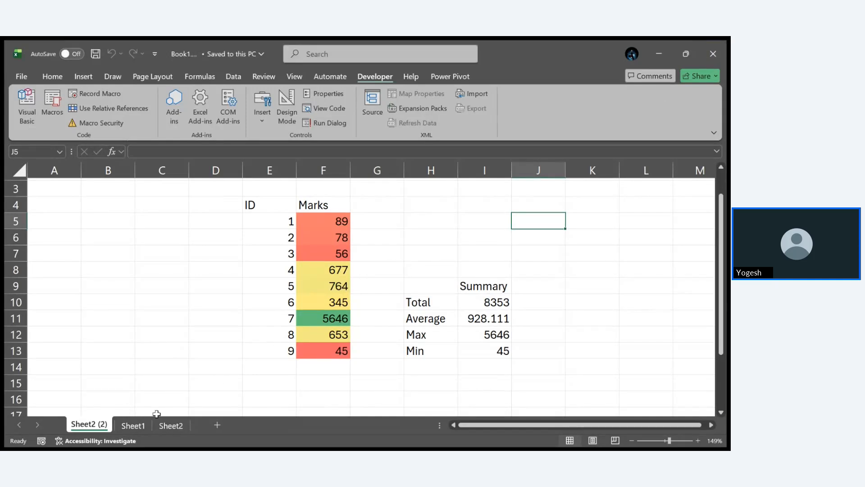
# Clear the conditional formatting from the marks in F5:F13 so the macro can be tried again.
pyautogui.click(321, 217)
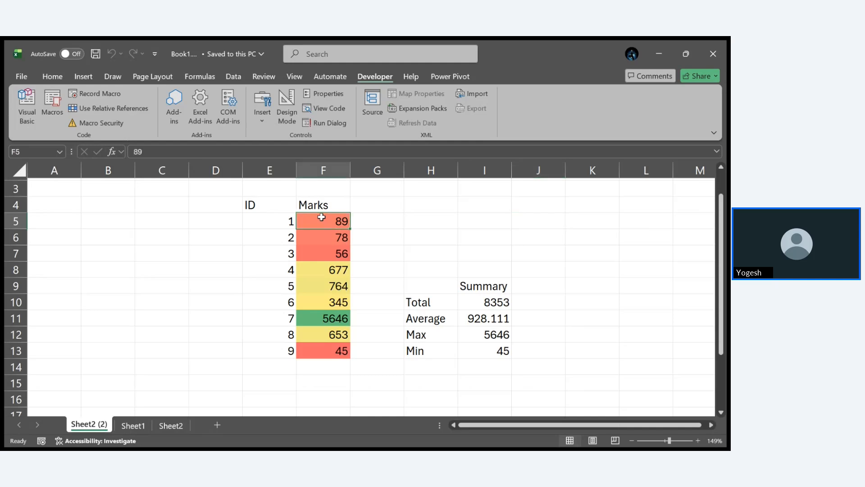
pyautogui.moveTo(321, 217); pyautogui.dragTo(328, 356)
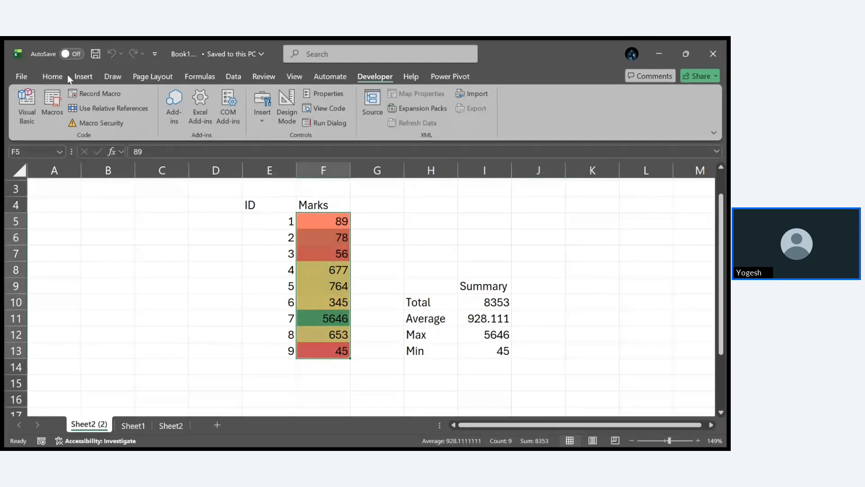
pyautogui.click(55, 75)
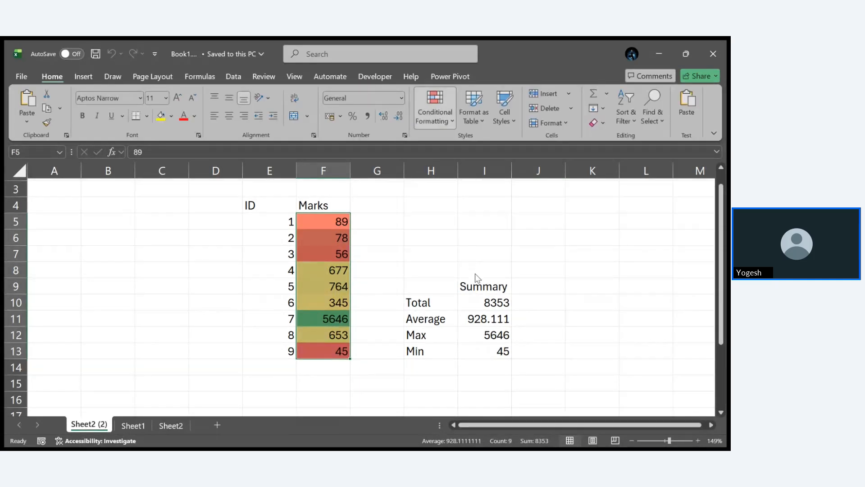
pyautogui.click(551, 273)
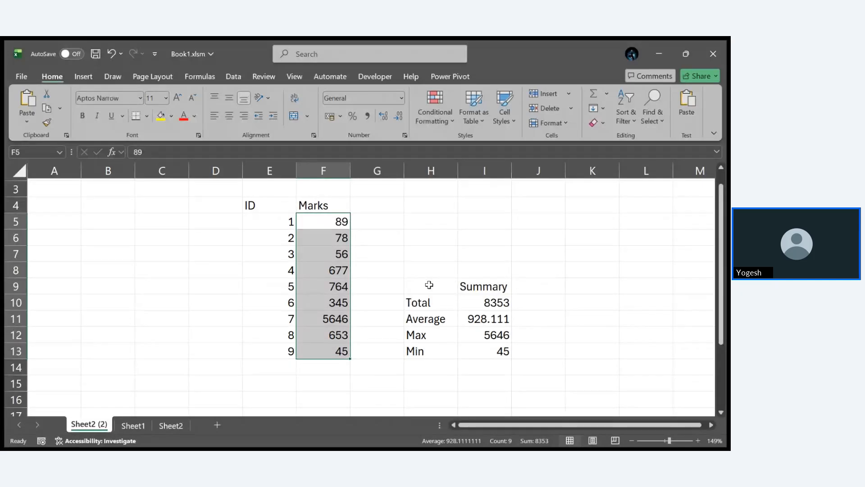
# Delete the summary block H9:I13 and run the macro again on Sheet2 (2).
pyautogui.moveTo(429, 285); pyautogui.dragTo(477, 347)
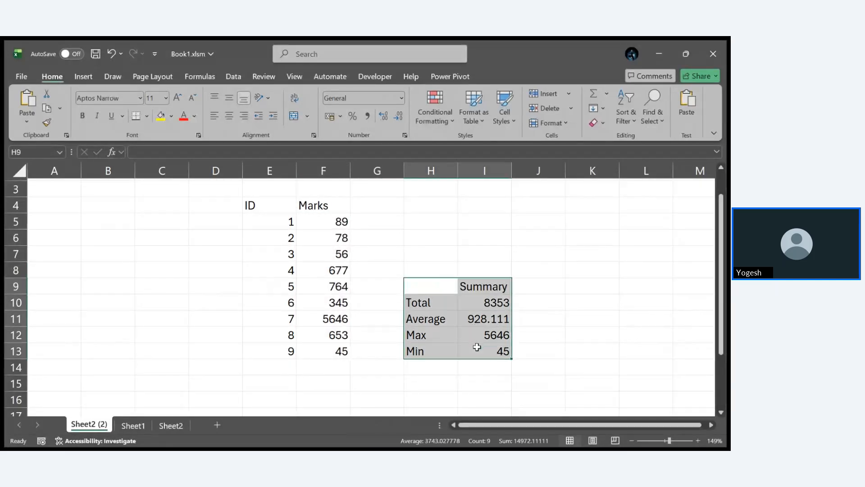
pyautogui.press('Delete')
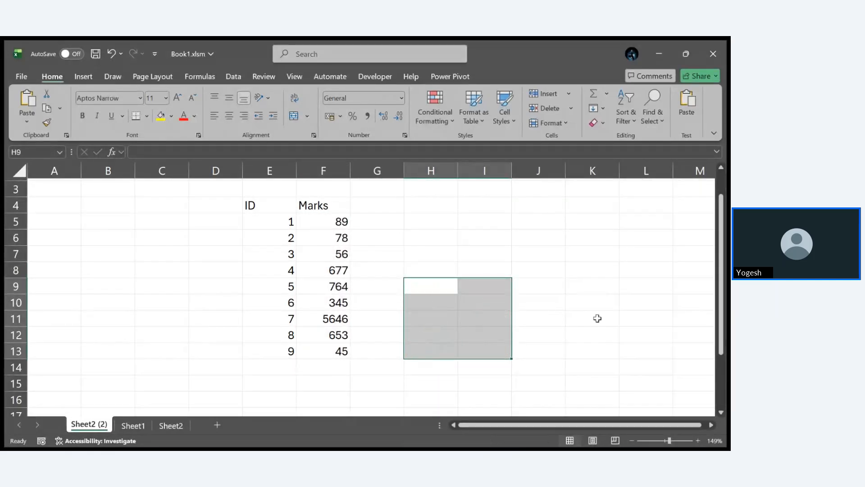
pyautogui.click(598, 318)
pyautogui.hotkey('ctrl', 'shift', 's')
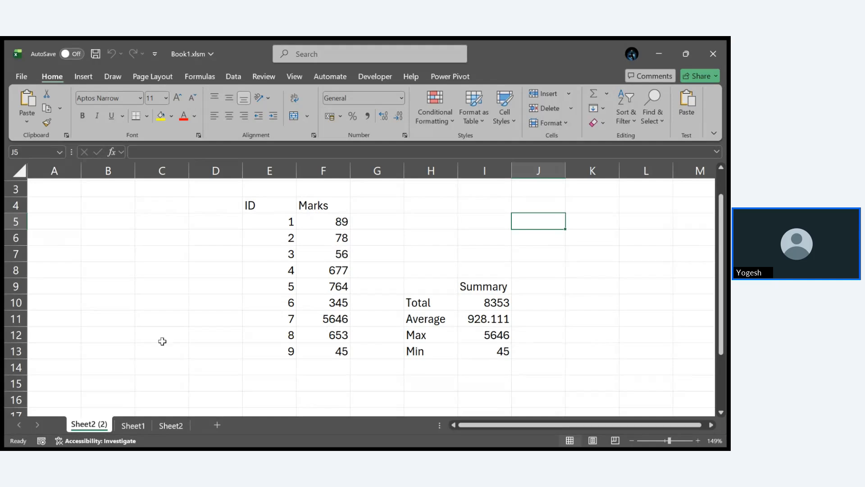
# Open the macro list to review the workbook's macros and return to the worksheet.
pyautogui.click(369, 81)
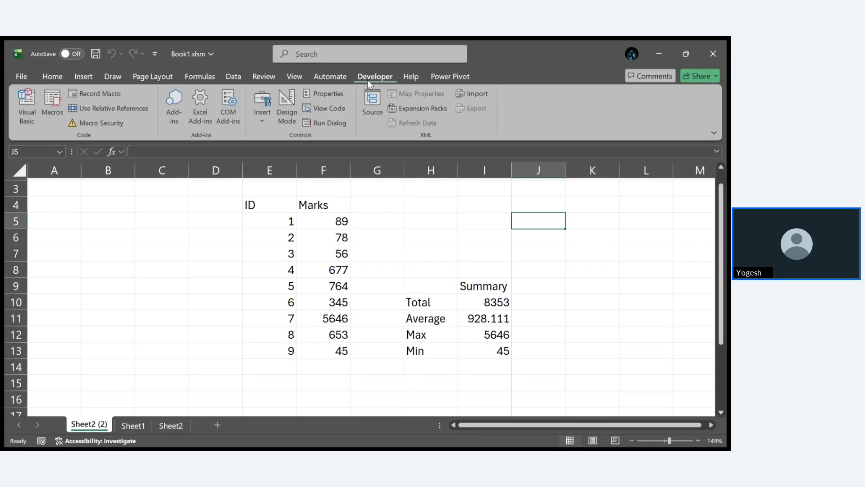
pyautogui.click(52, 101)
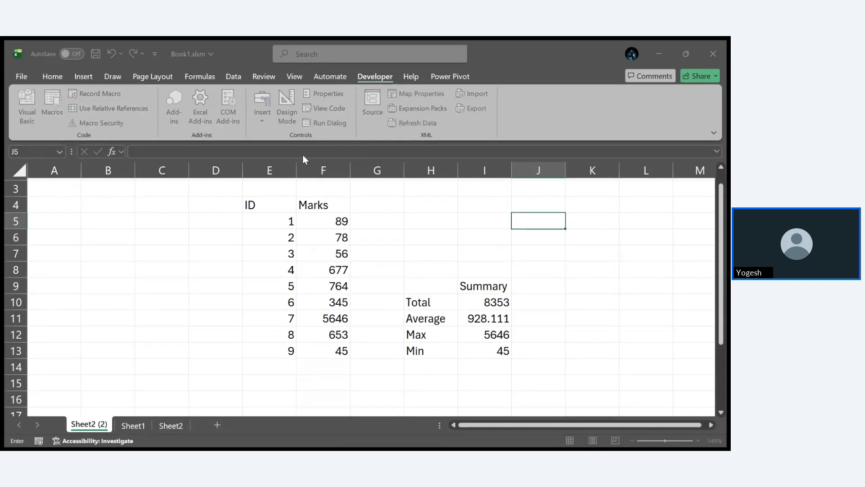
pyautogui.click(433, 190)
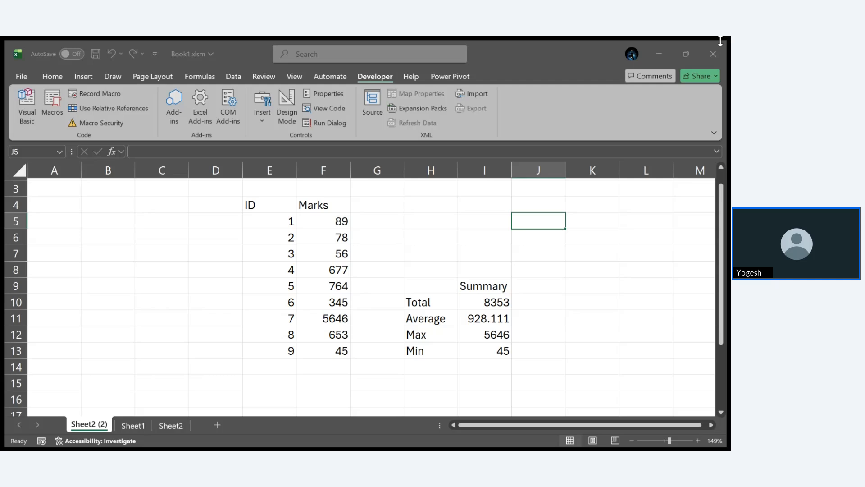
pyautogui.click(665, 44)
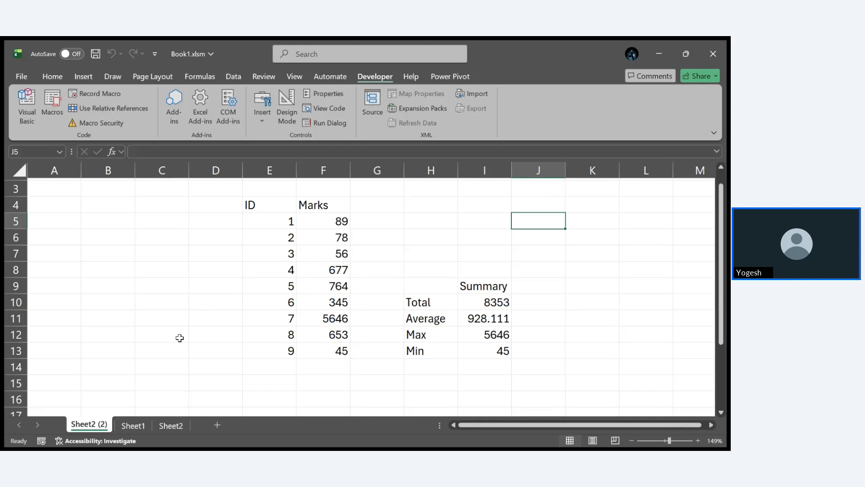
# Overwrite cell D6 on Sheet1 with hgc and again with juttdfjyd to test the counter in E6.
pyautogui.click(132, 425)
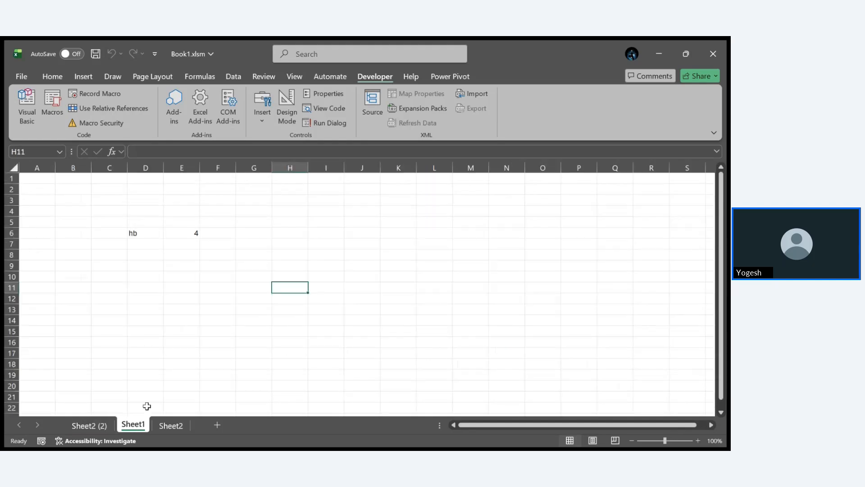
pyautogui.keyDown('ctrl'); pyautogui.scroll(10, 239, 272); pyautogui.keyUp('ctrl')
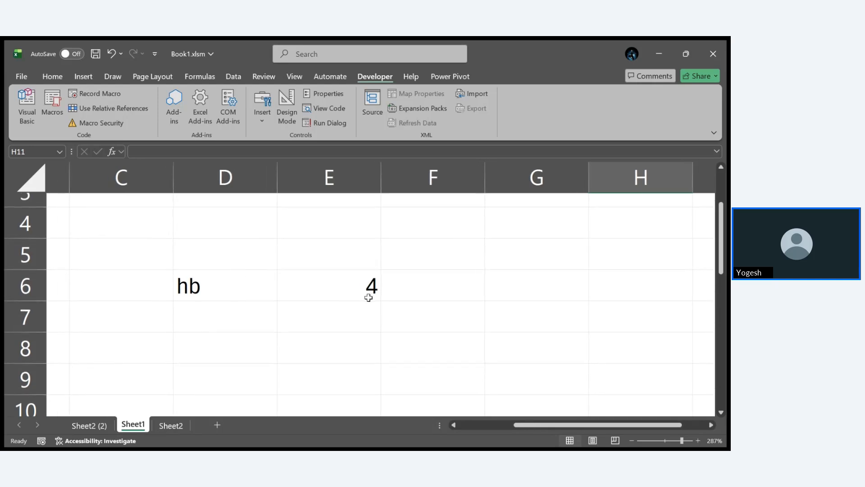
pyautogui.click(229, 287)
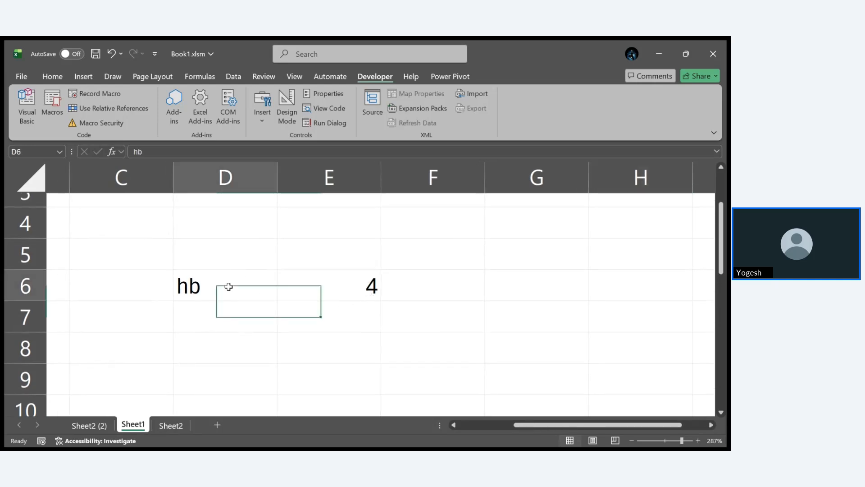
pyautogui.write('hgc')
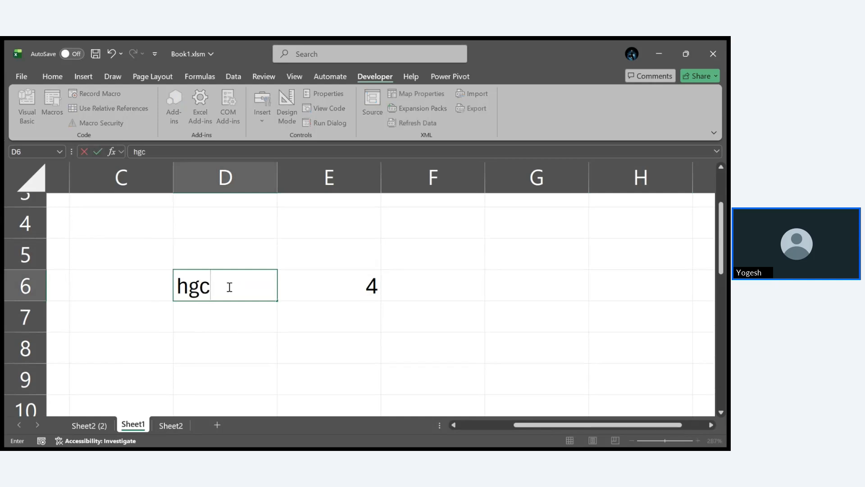
pyautogui.press('Return')
pyautogui.click(225, 285)
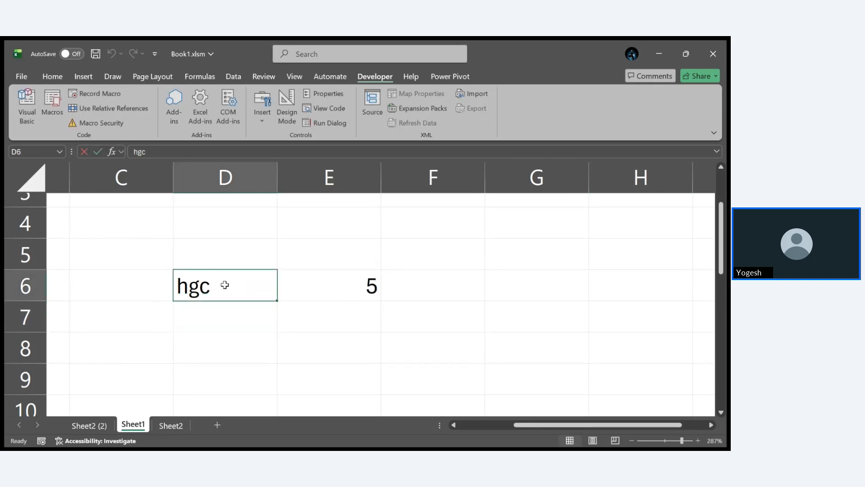
pyautogui.write('juttdfjyd')
pyautogui.press('Return')
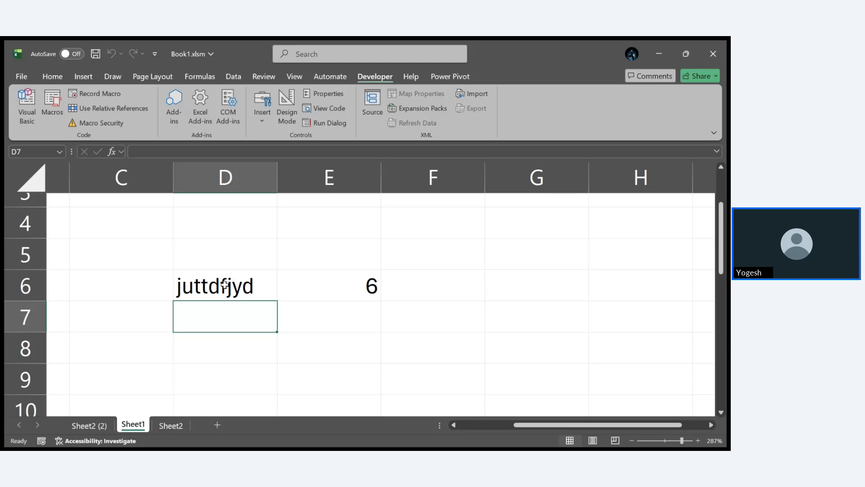
# Return to Sheet2 (2), open the Visual Basic editor and save the workbook.
pyautogui.click(100, 425)
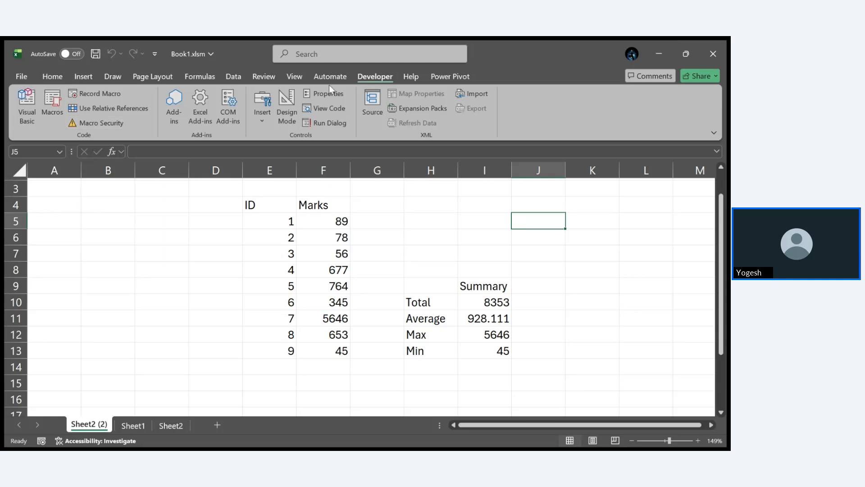
pyautogui.click(26, 107)
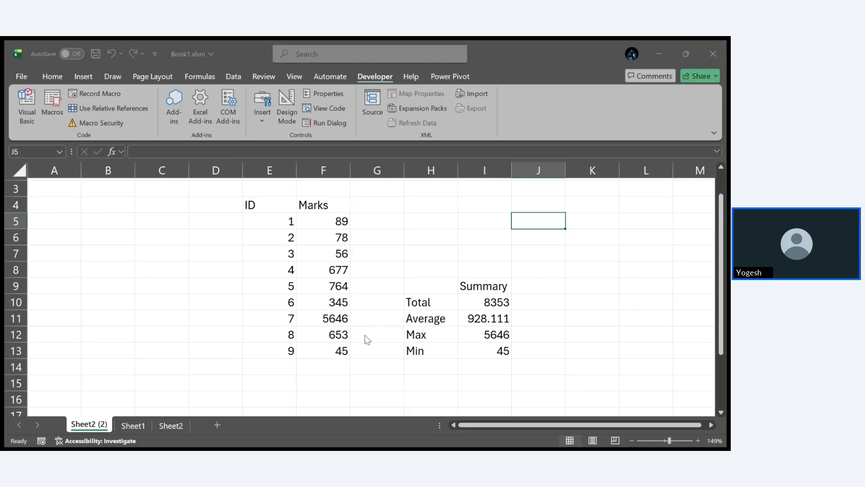
pyautogui.hotkey('ctrl', 's')
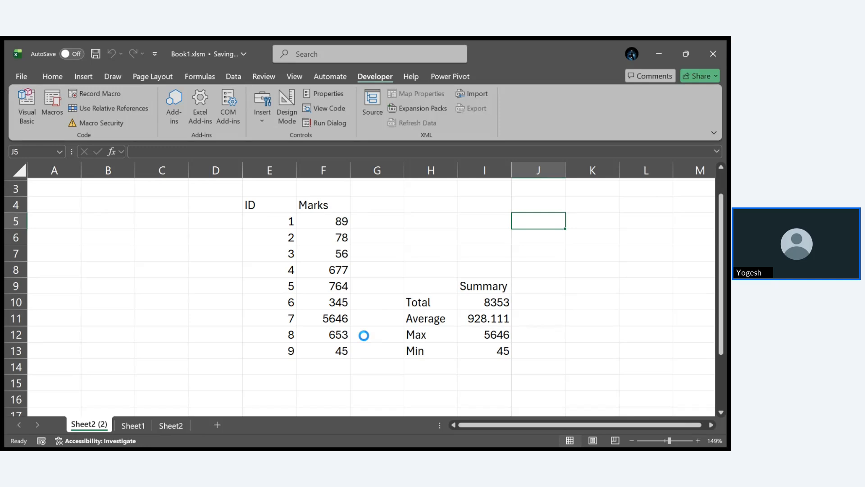